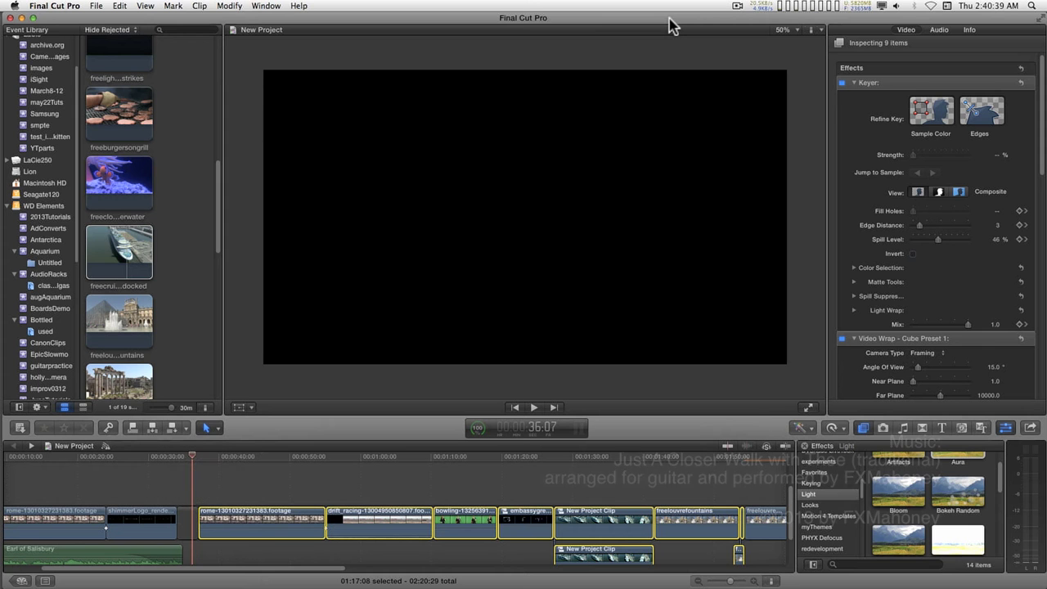
Play the project from the start to preview the cube-wrapped Louvre clips
key(space)
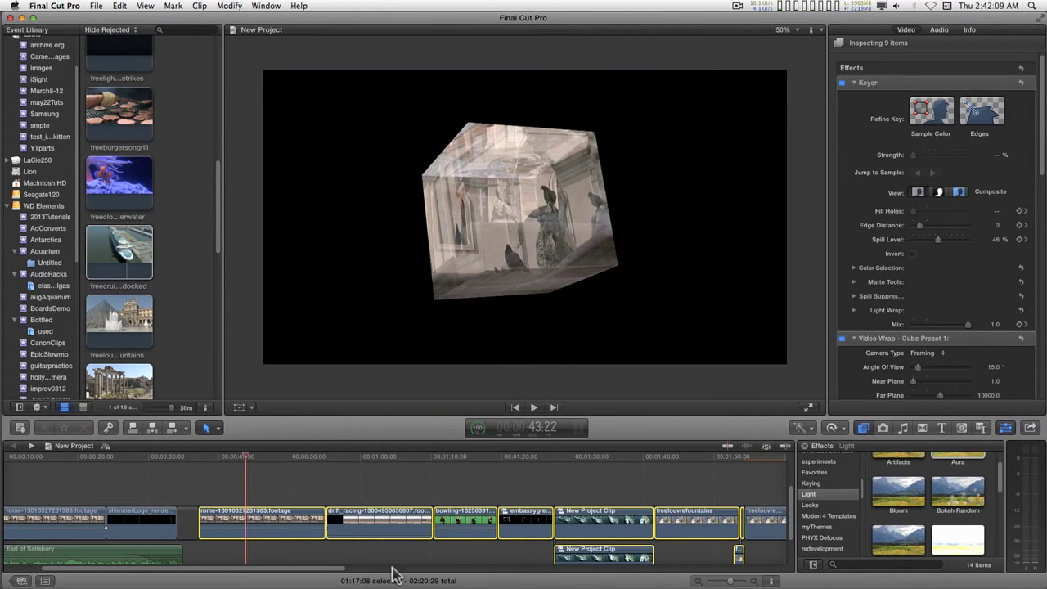
Apply Video Wrap - Cube to the last freelouvrefountains clip and fold its back panel to 90
drag(323, 566, 470, 568)
click(503, 530)
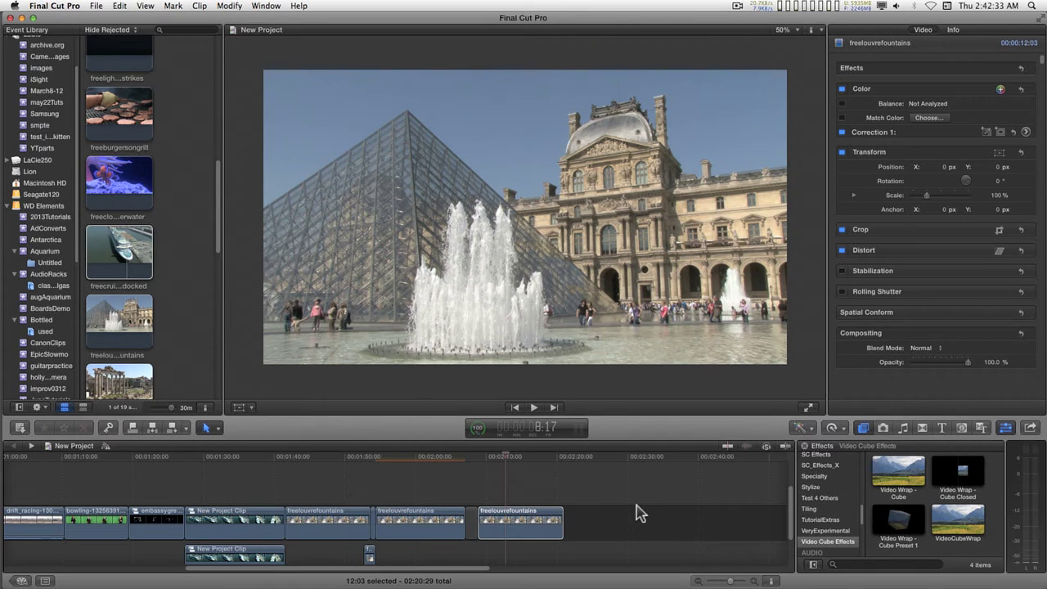
drag(898, 474, 511, 523)
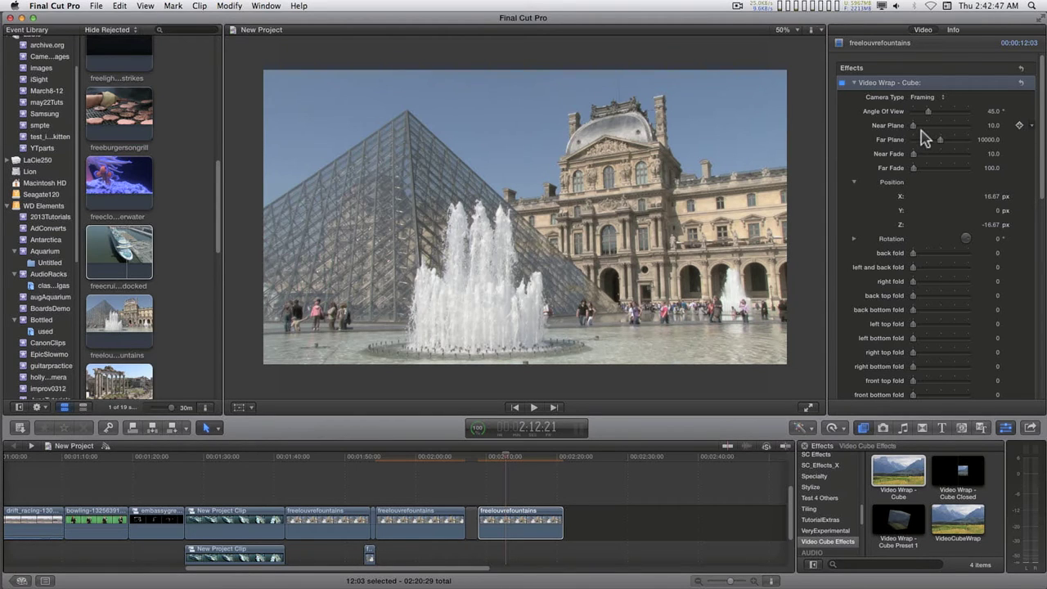
drag(913, 254, 987, 267)
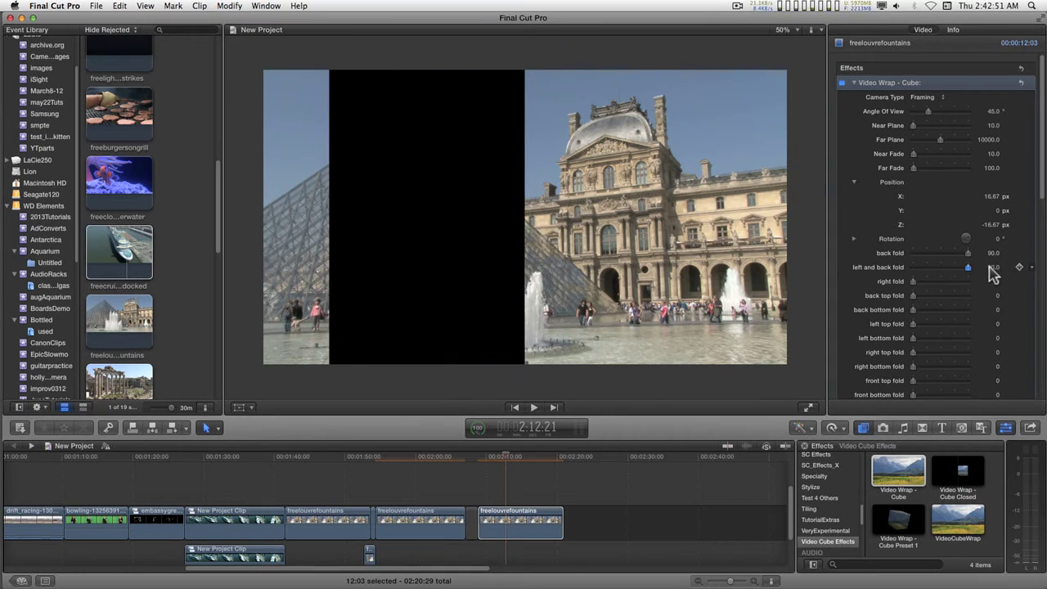
Fold the right, back top, left top, right top, front top and front bottom panels to 90
drag(913, 281, 1003, 290)
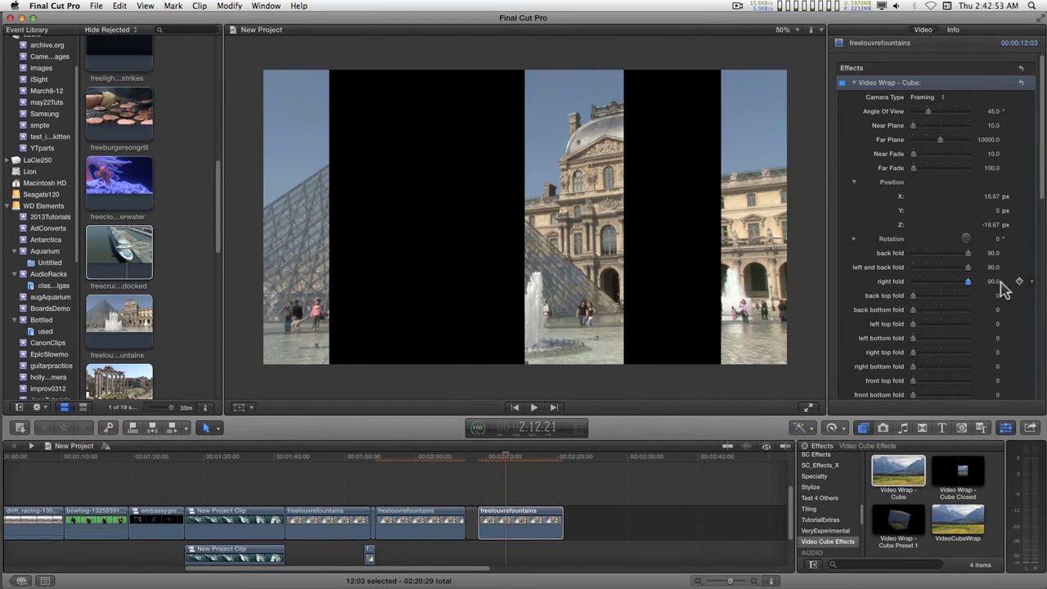
drag(914, 296, 1009, 304)
drag(914, 326, 986, 342)
drag(914, 353, 975, 360)
drag(913, 381, 985, 384)
drag(914, 399, 1000, 398)
scroll(961, 327, down, 10)
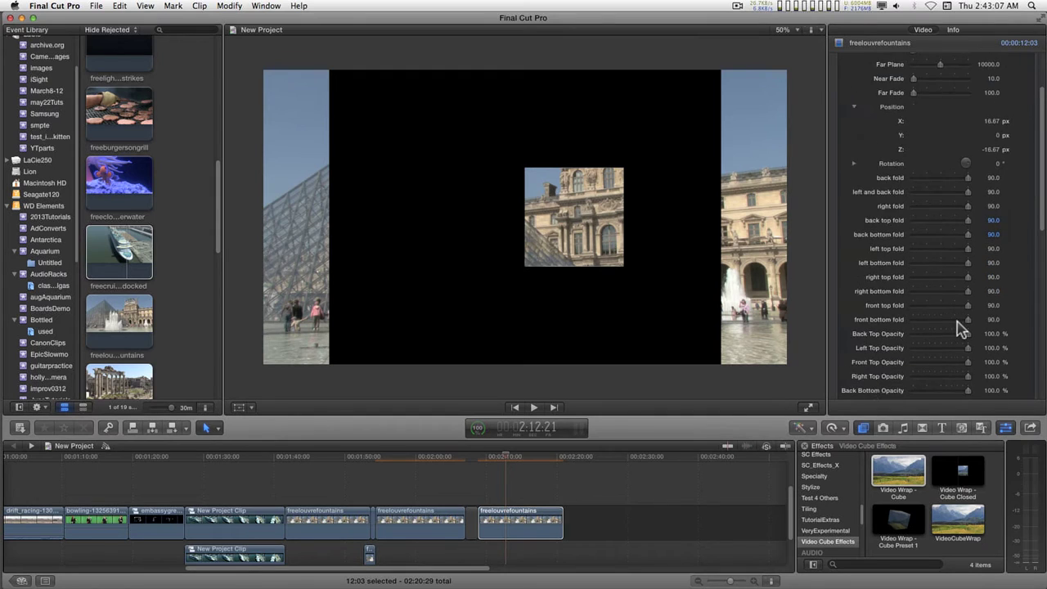
Shift the flank panels, set the right flank vertical position to 0, then delete the cube effect
scroll(961, 327, down, 2)
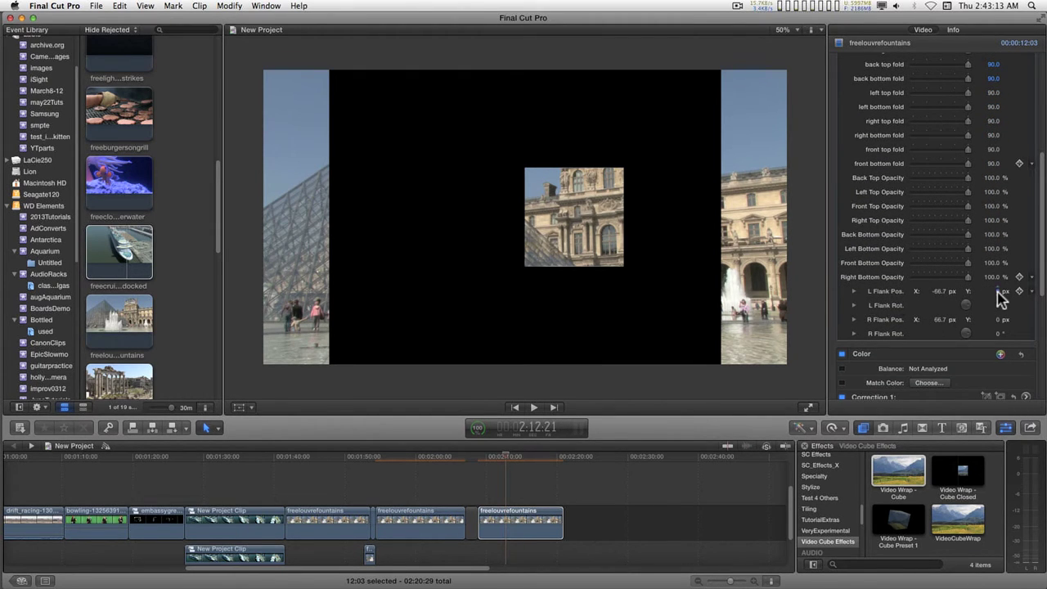
drag(1000, 296, 999, 360)
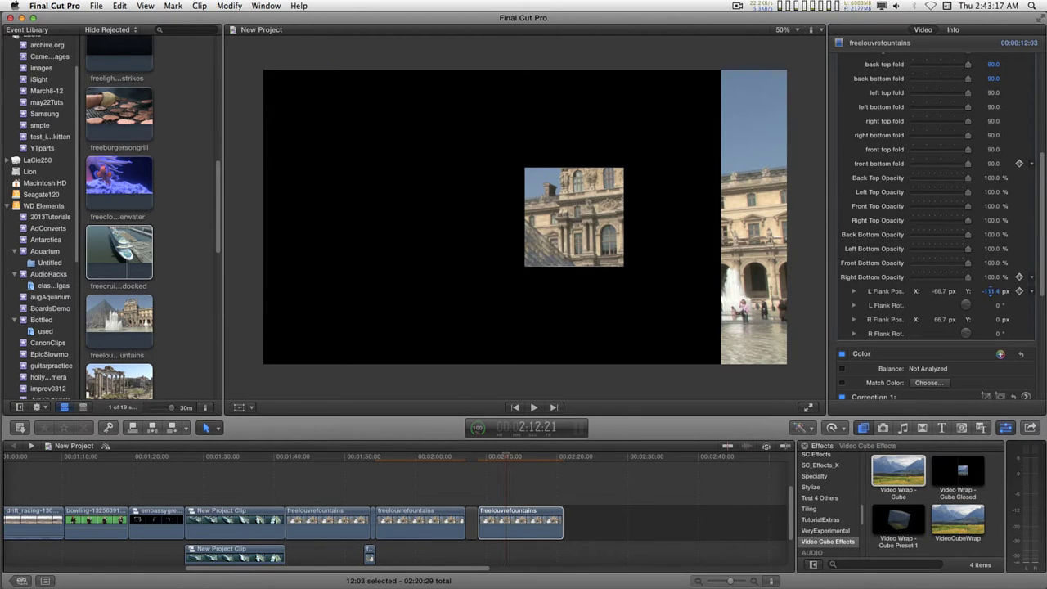
drag(998, 319, 998, 267)
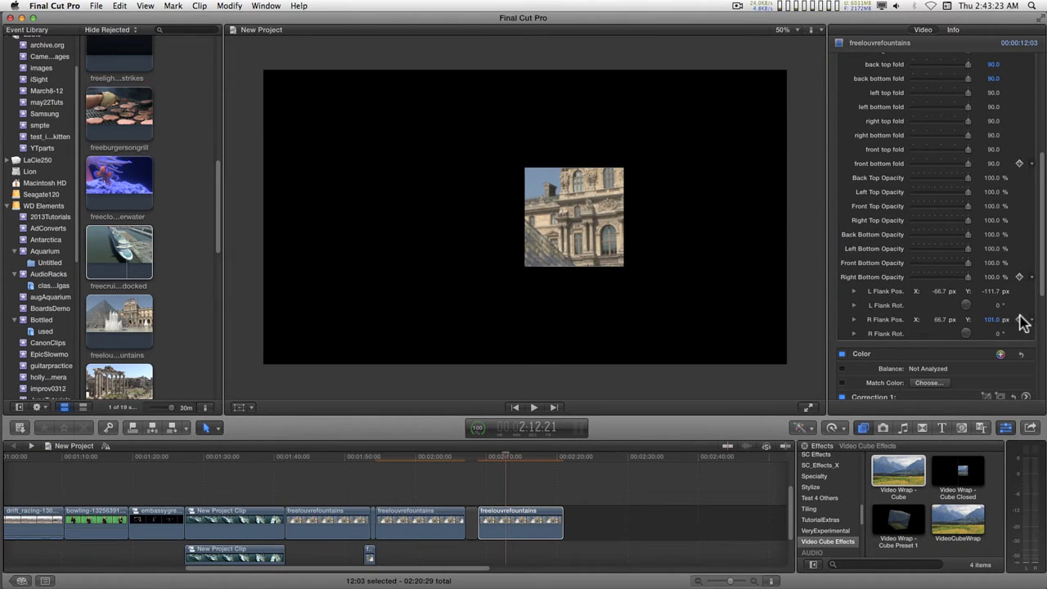
text(0)
key(Return)
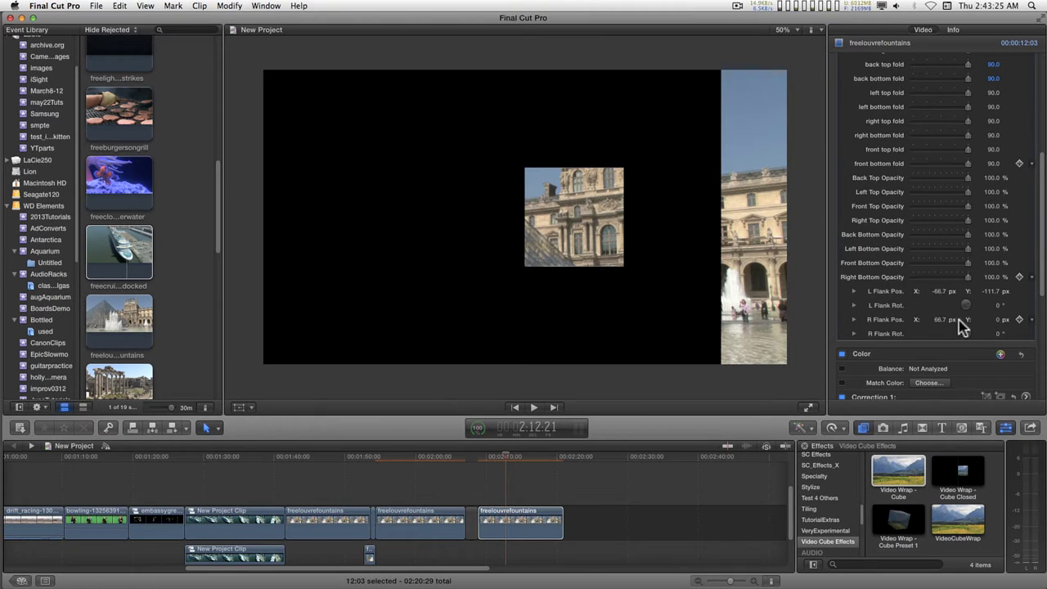
drag(941, 320, 941, 303)
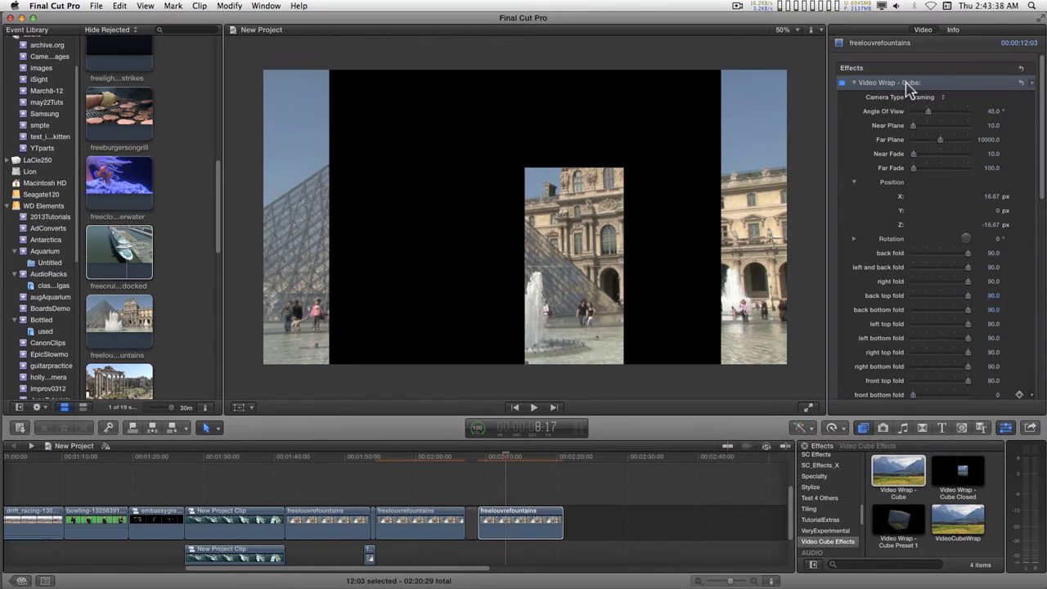
key(Delete)
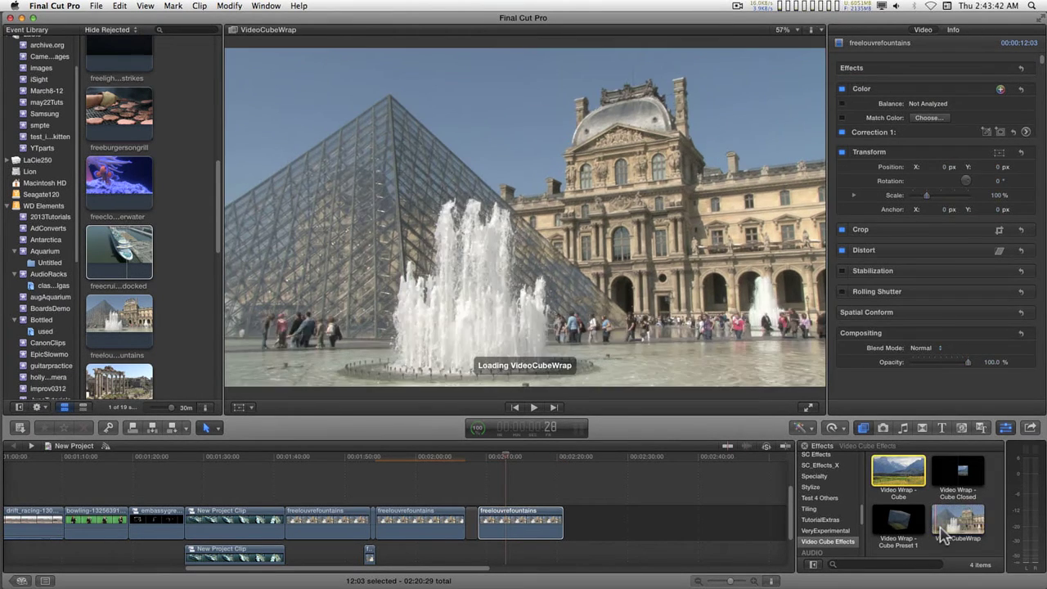
Apply Cube Closed to the last clip, spin it on Y, then apply Video Wrap - Cube Preset 1
click(969, 482)
drag(969, 482, 526, 532)
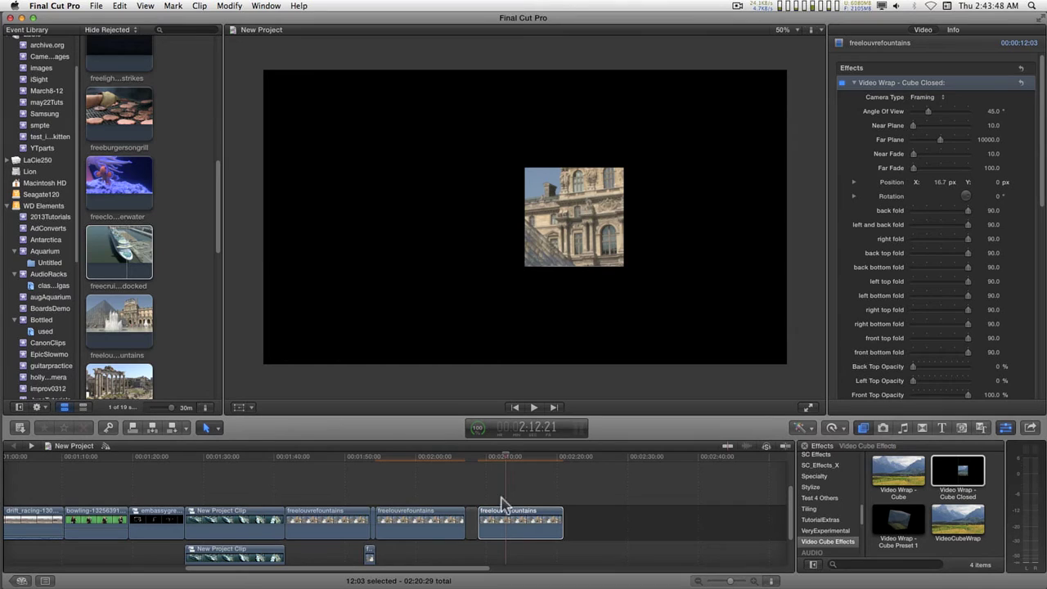
click(514, 528)
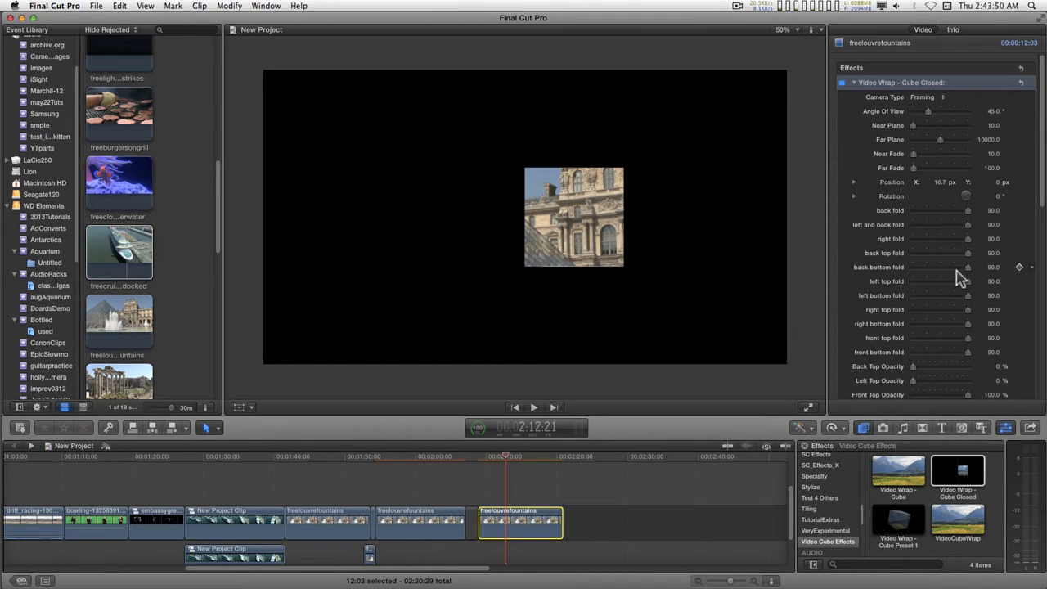
click(854, 182)
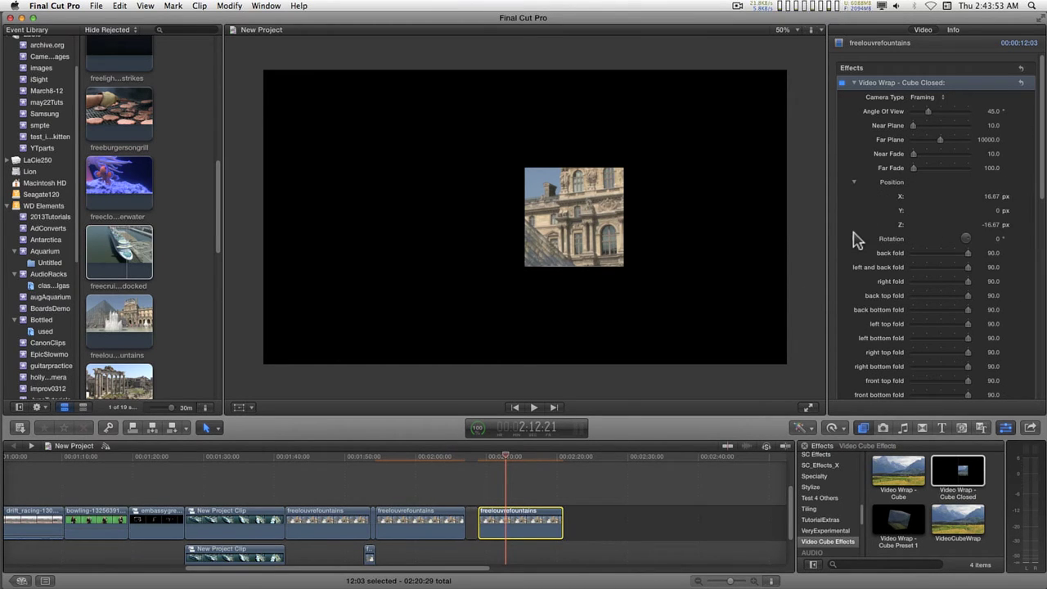
click(854, 239)
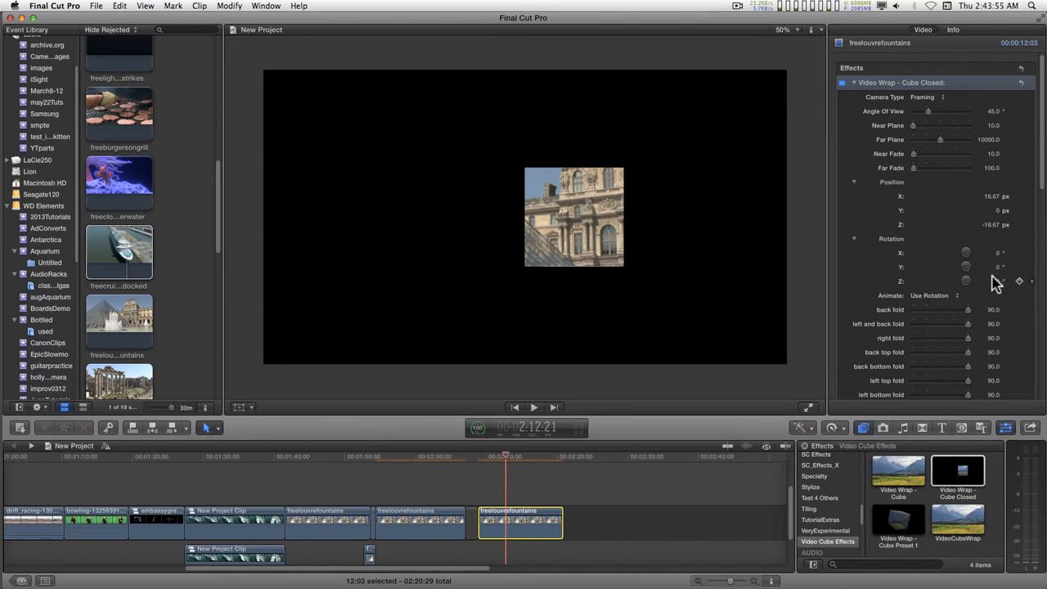
drag(1000, 270, 1018, 253)
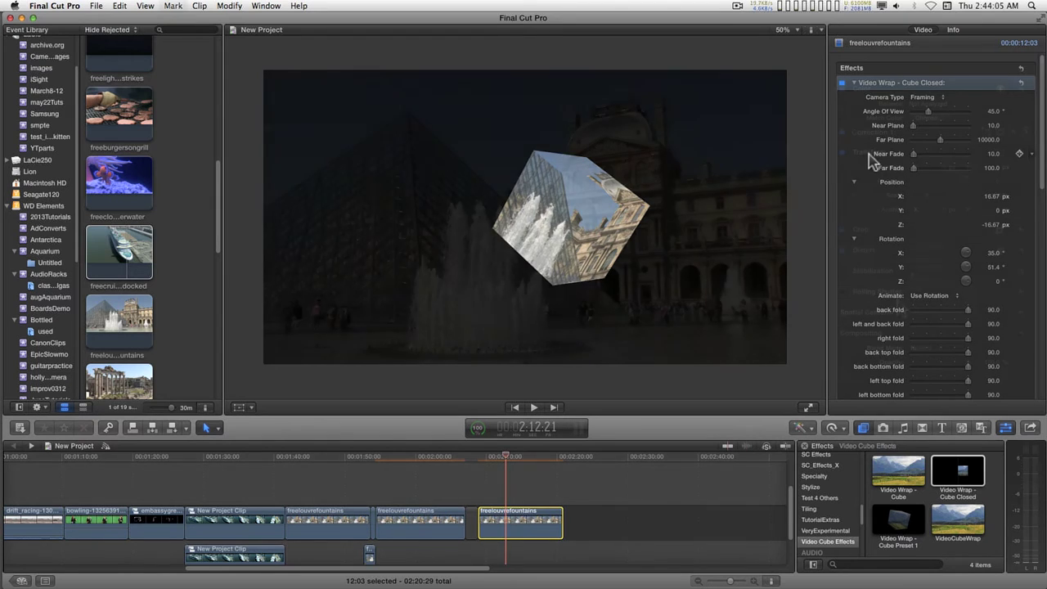
drag(898, 518, 523, 527)
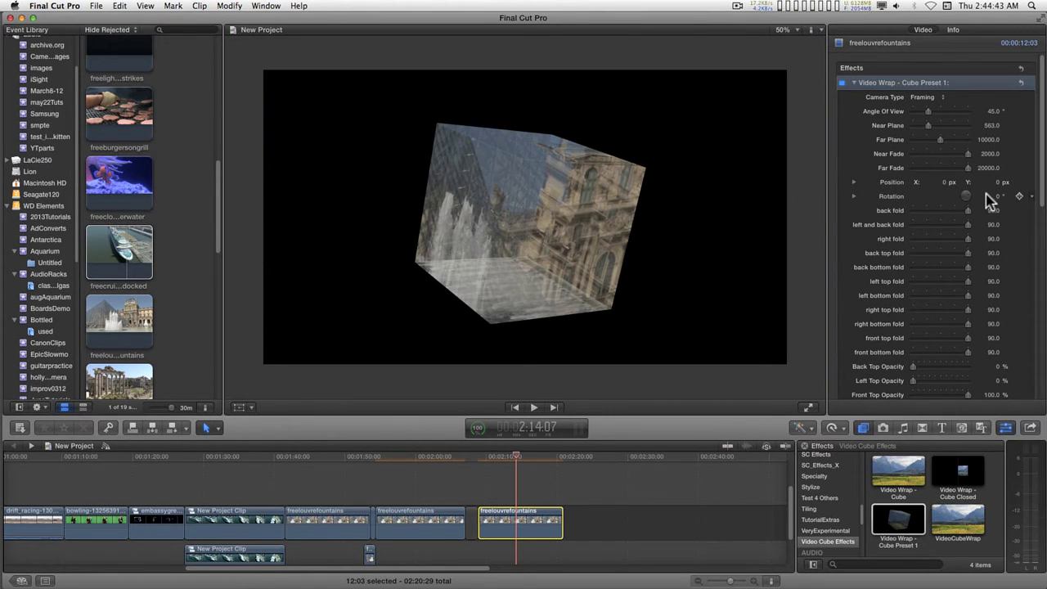
Narrow the cube's Angle Of View to 24 and raise the Near Plane to 2943
click(853, 197)
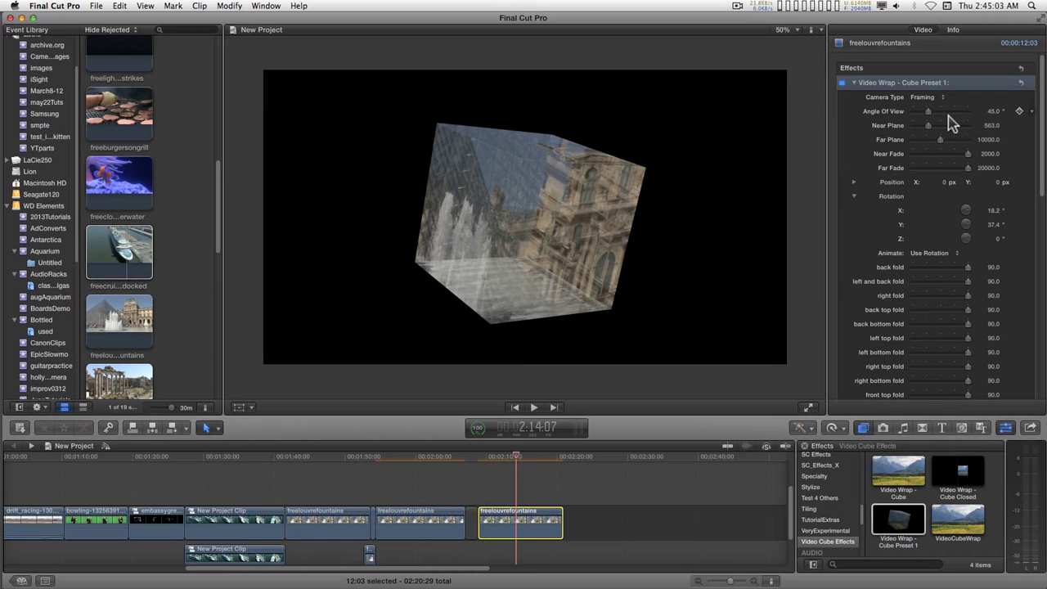
drag(931, 110, 989, 124)
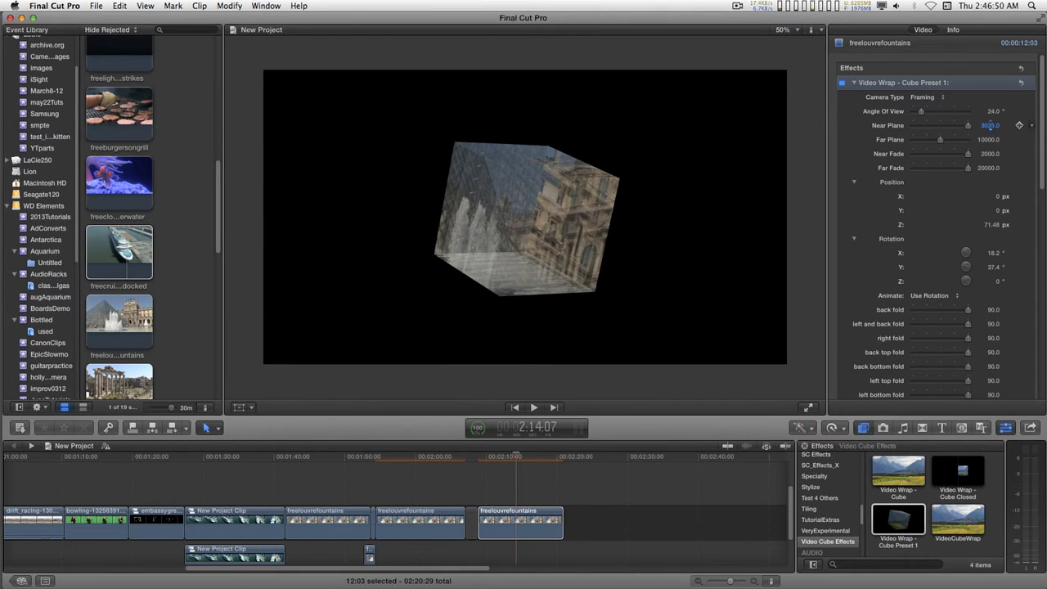
drag(982, 125, 972, 154)
Lower the near fade, push the far plane to maximum, and move the cube farther back in Z
drag(990, 153, 977, 155)
drag(920, 112, 922, 112)
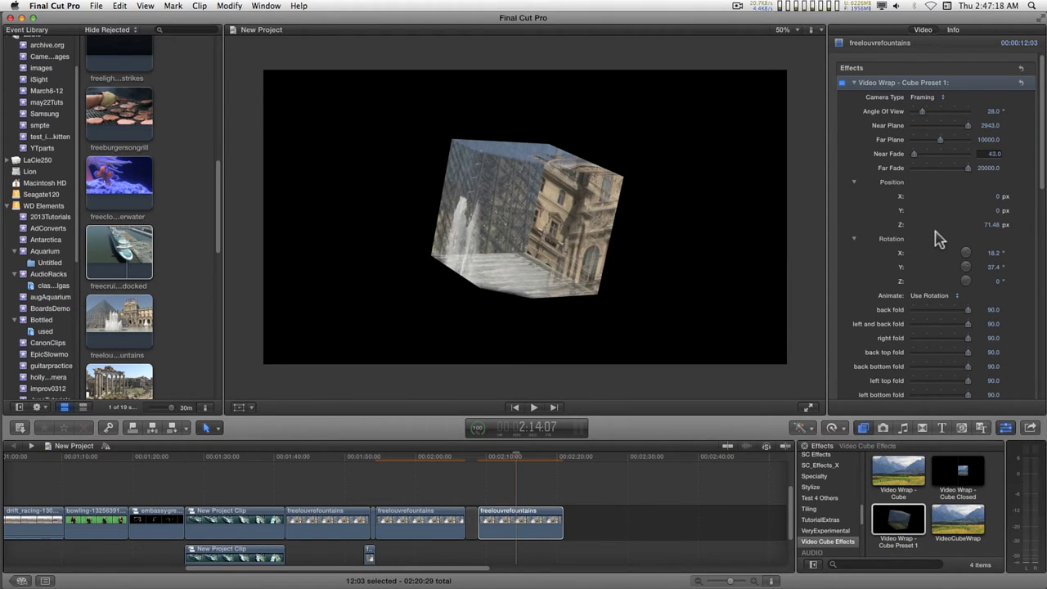
mouse_move(992, 224)
mouse_down()
mouse_move(984, 224)
mouse_move(993, 226)
mouse_up()
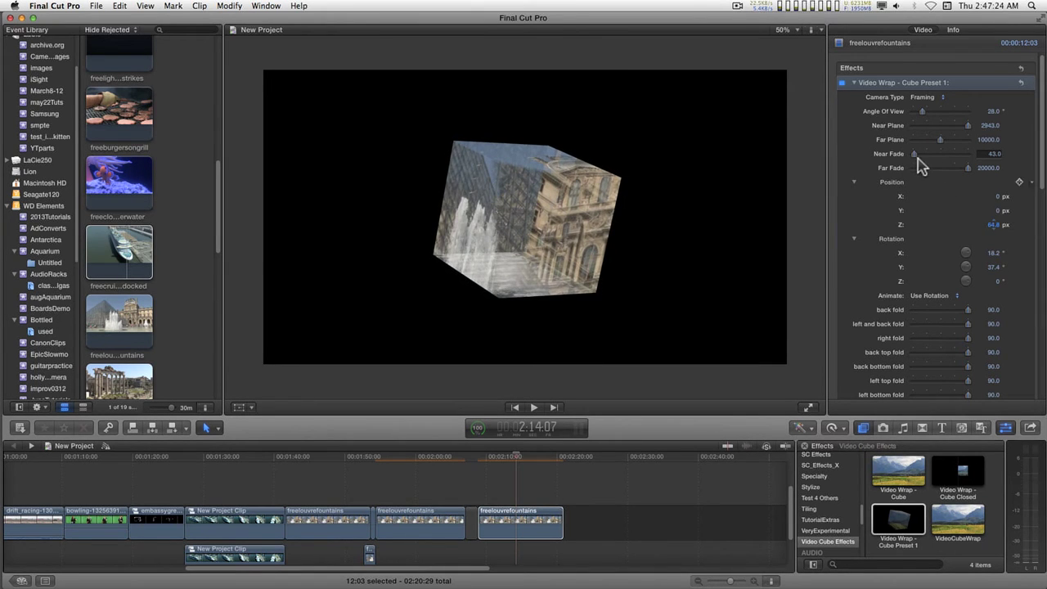
drag(943, 145, 985, 144)
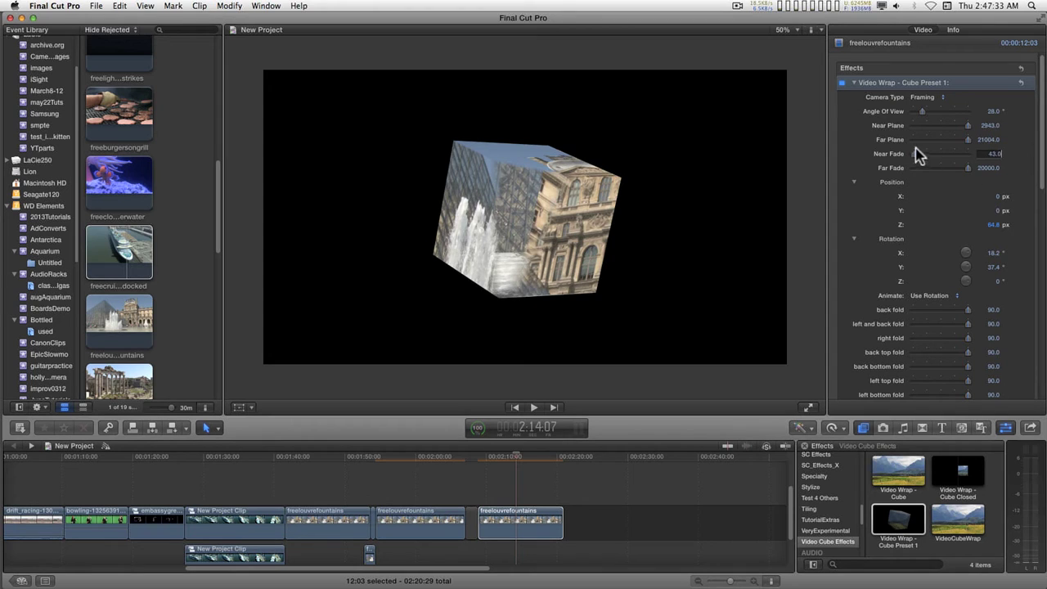
drag(991, 224, 921, 224)
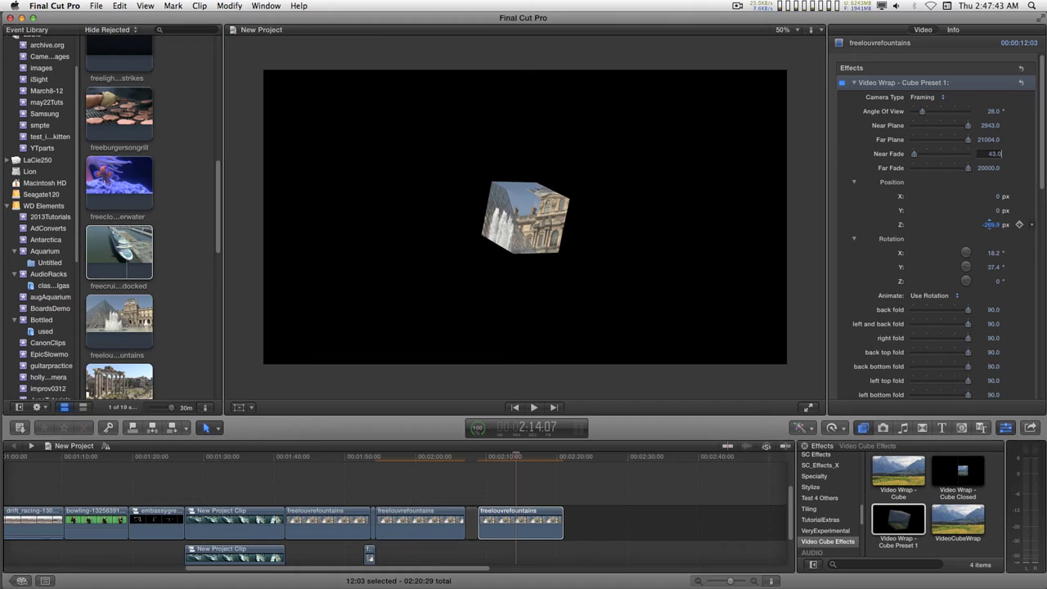
drag(921, 224, 922, 156)
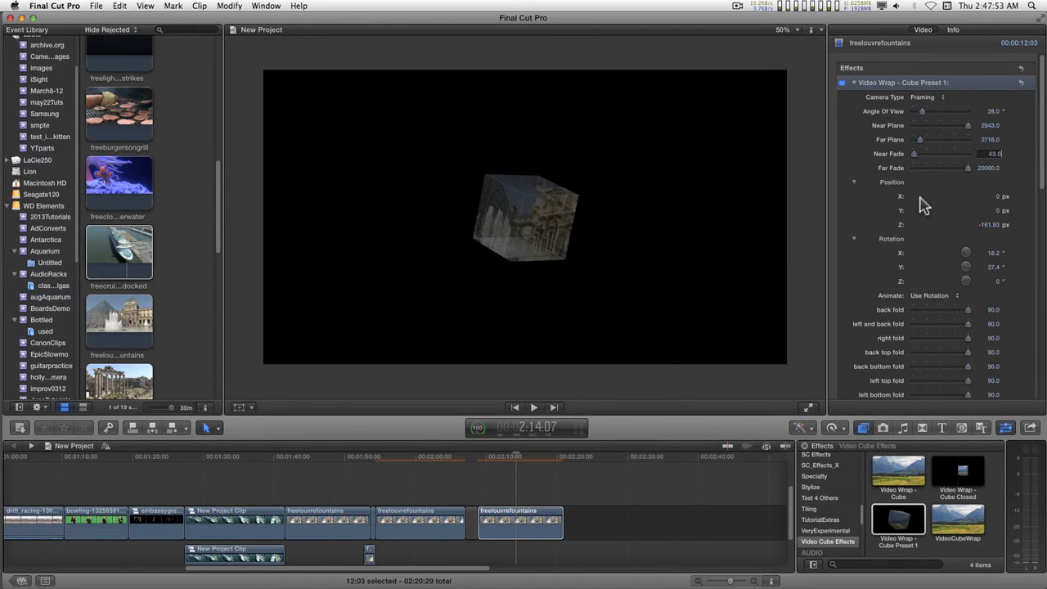
click(982, 169)
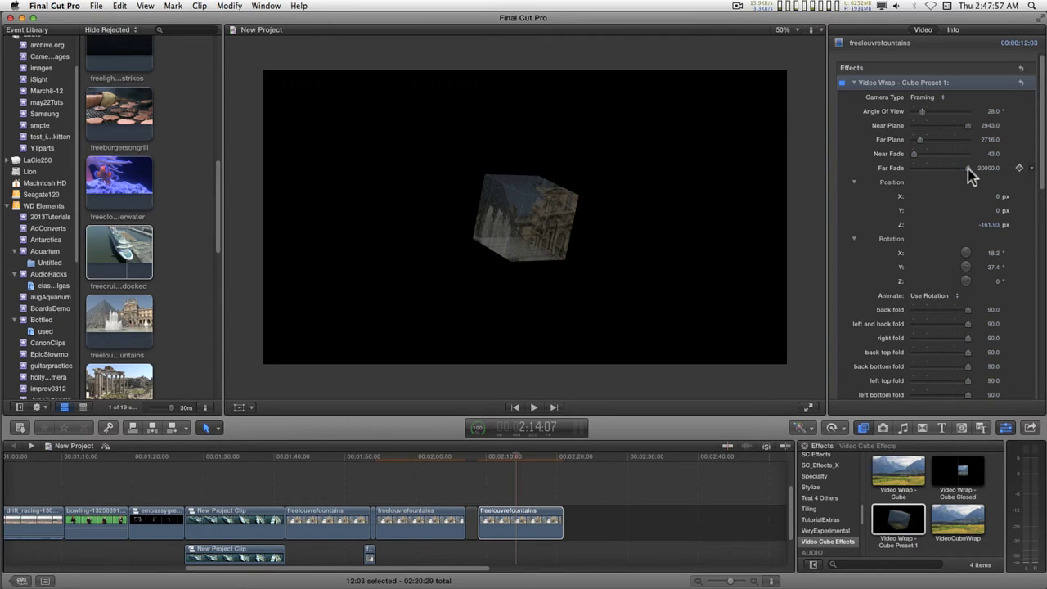
Drop far fade to 0, set near plane to 1, adjust depth and tilt the cube's X rotation
drag(968, 167, 852, 180)
drag(988, 232, 952, 231)
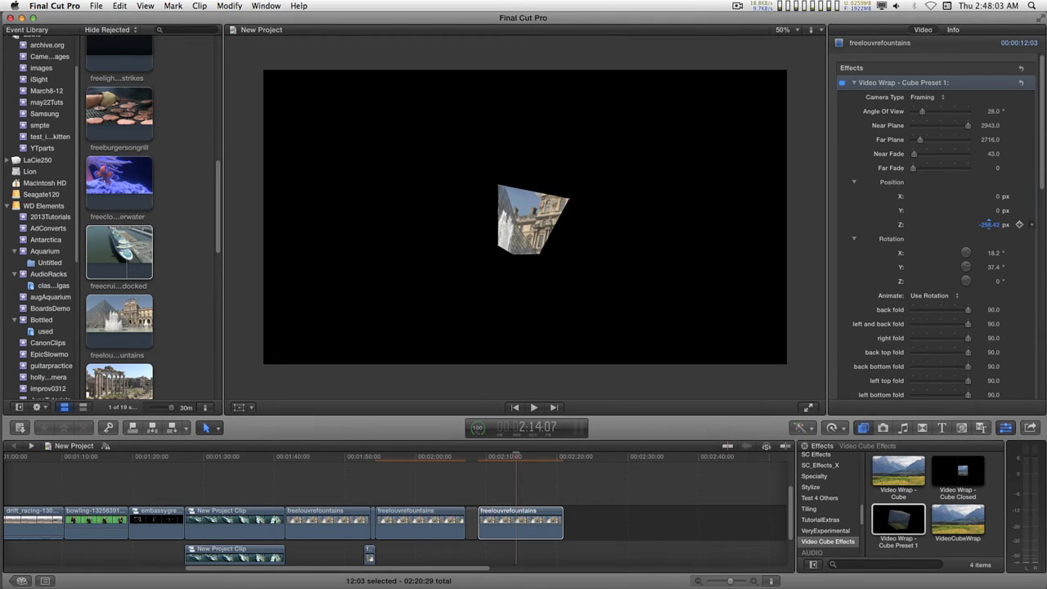
drag(967, 125, 913, 126)
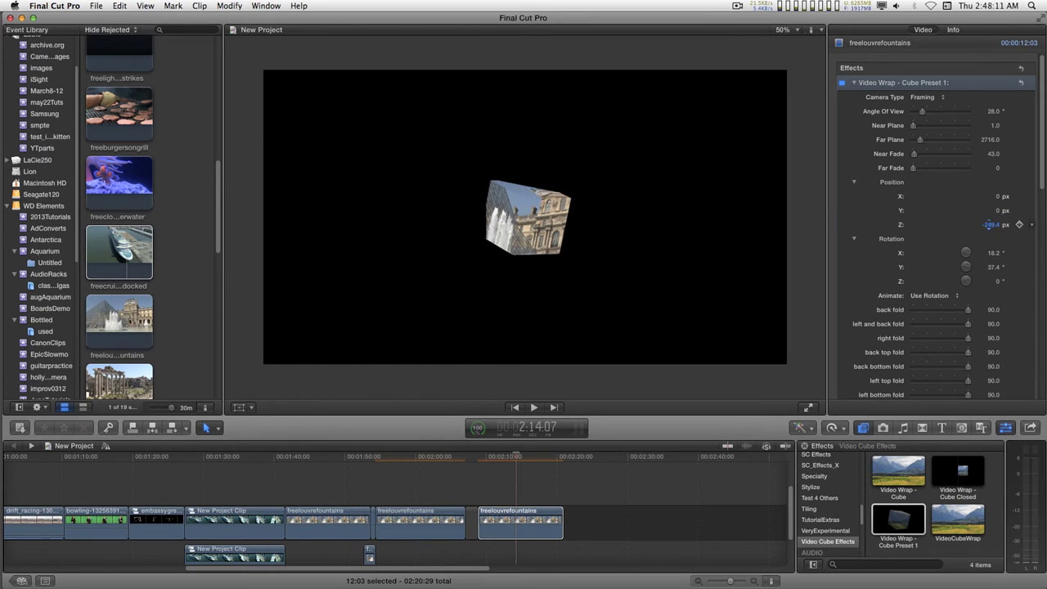
drag(992, 224, 992, 225)
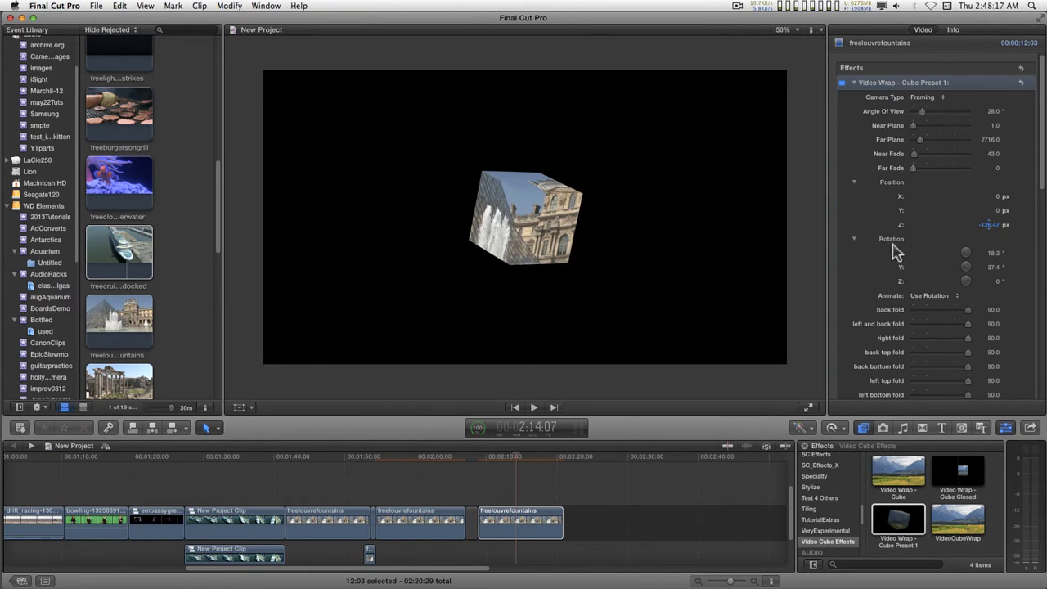
click(994, 253)
drag(994, 254, 994, 282)
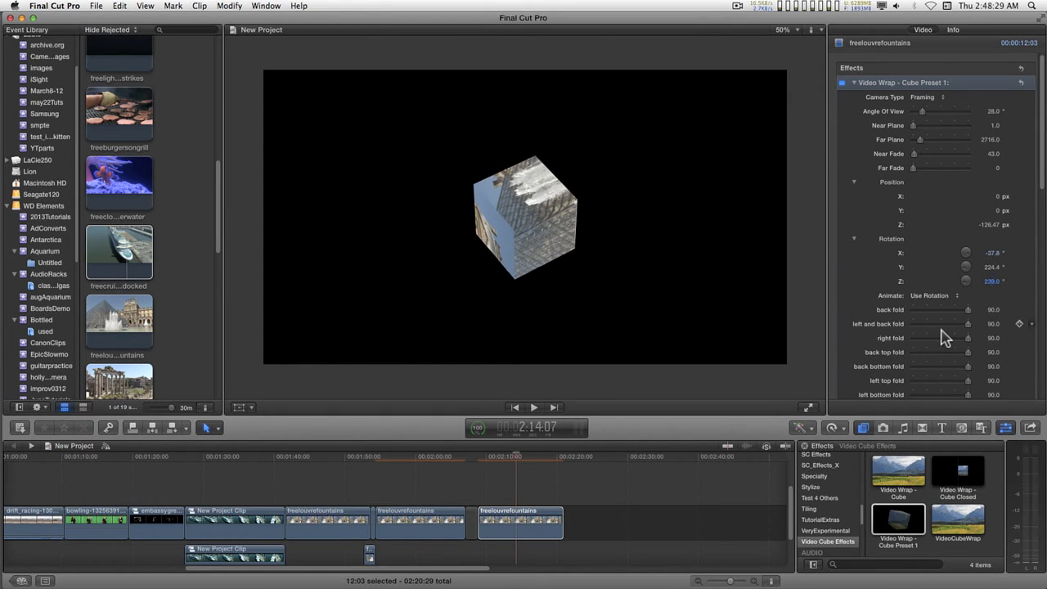
Reset Cube Preset 1 to its defaults: Angle of View 45, Far Plane 10000
scroll(944, 335, down, 1)
scroll(944, 335, down, 4)
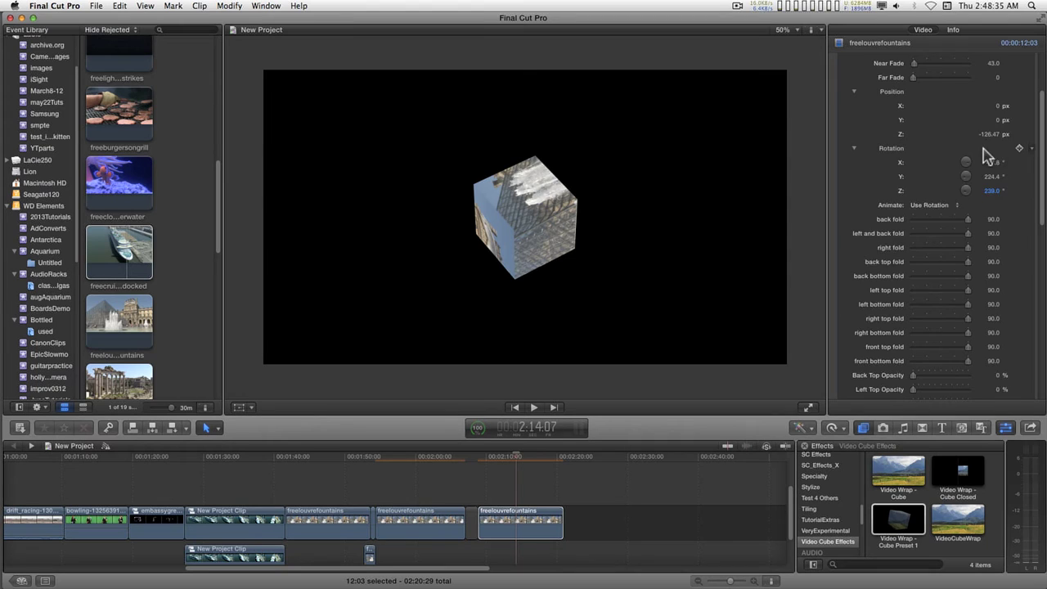
scroll(989, 157, up, 5)
click(1021, 83)
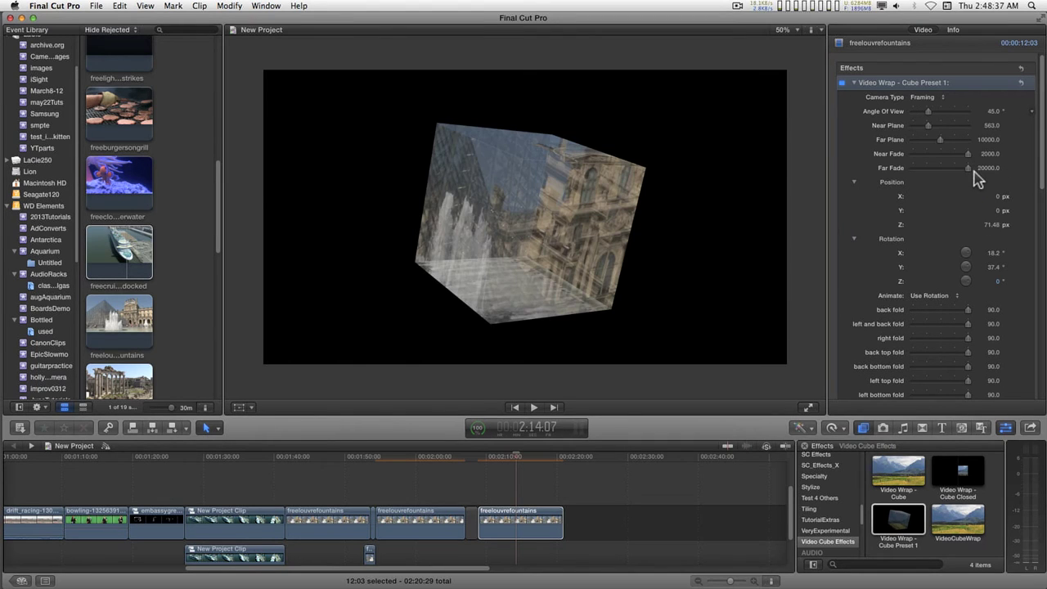
Set Far Fade and Near Fade to 0 and fold the back face open to 57.29
drag(968, 168, 871, 180)
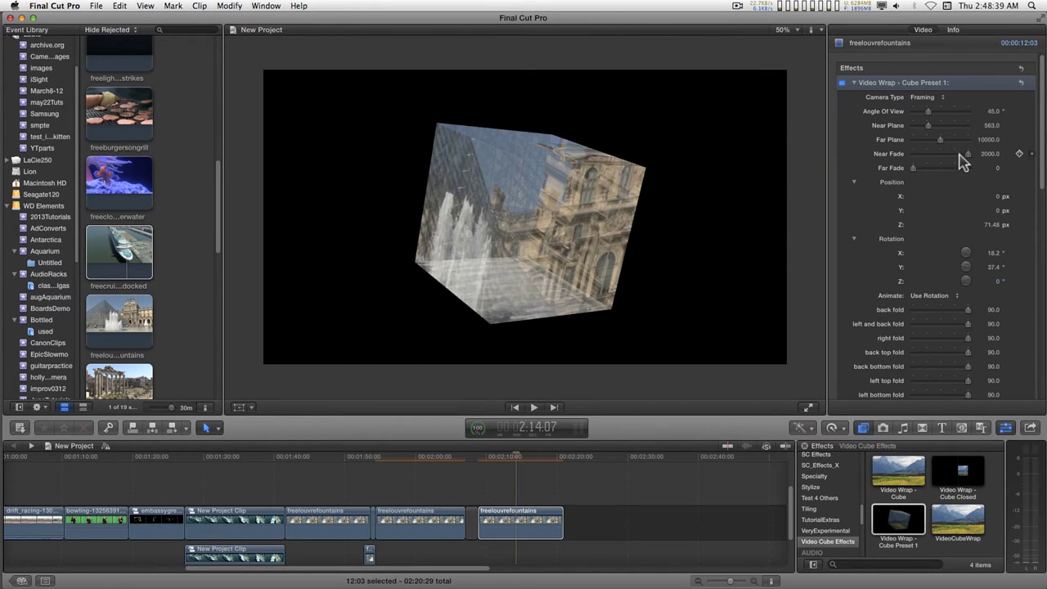
drag(969, 158, 869, 164)
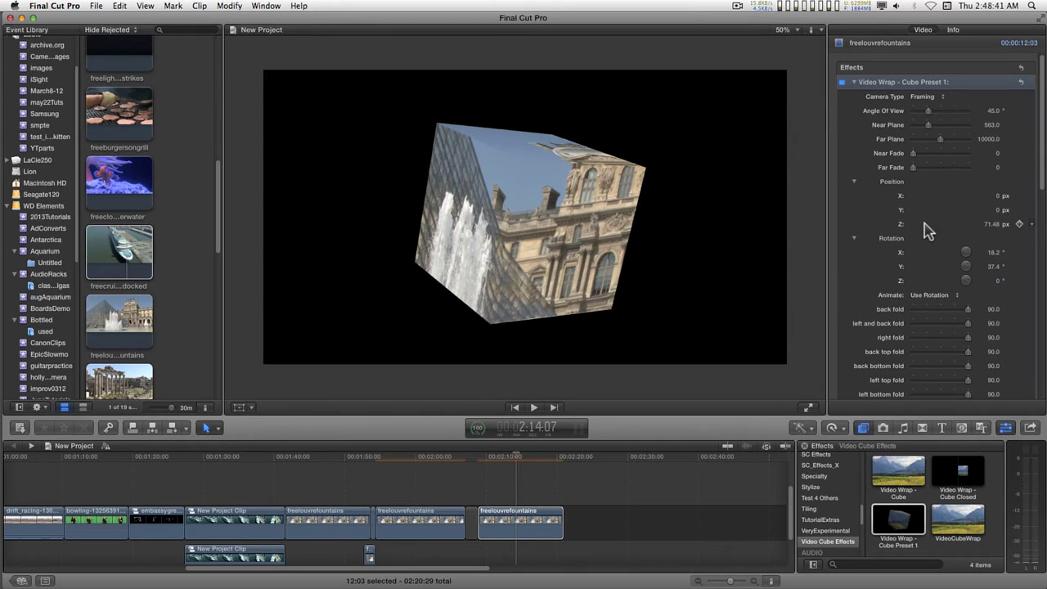
scroll(929, 229, down, 2)
scroll(931, 236, down, 2)
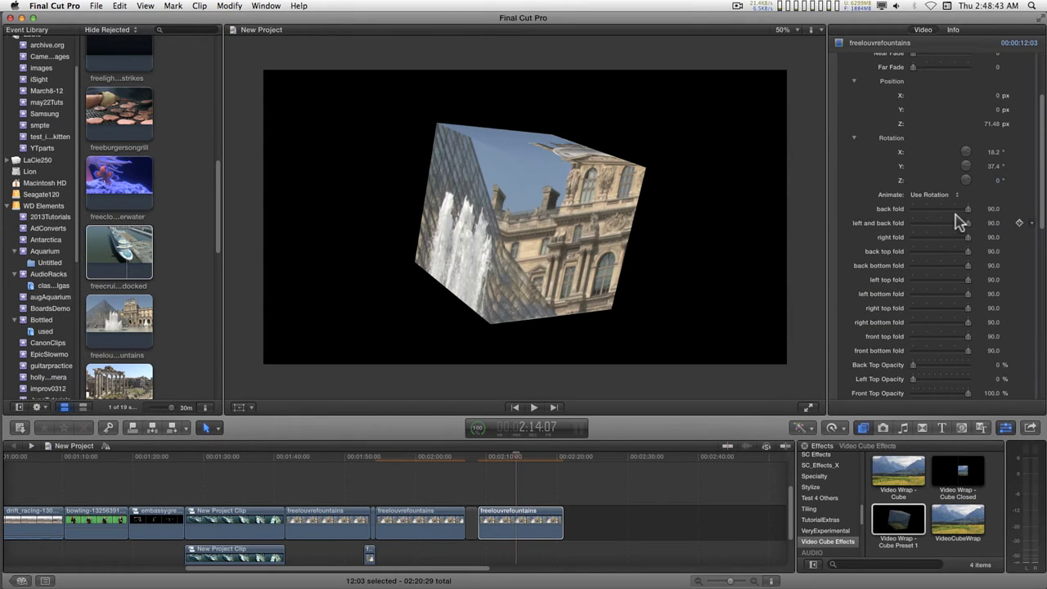
drag(968, 209, 905, 239)
Unfold the cube's right face to 0 and flatten the back top fold to 0
drag(969, 237, 903, 246)
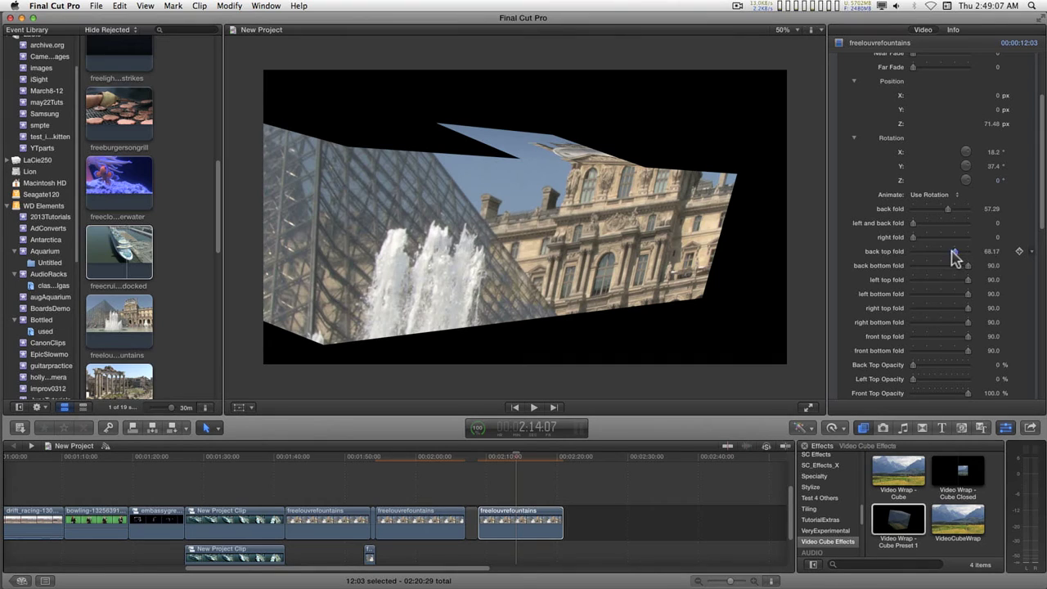
drag(938, 251, 904, 260)
scroll(942, 278, down, 3)
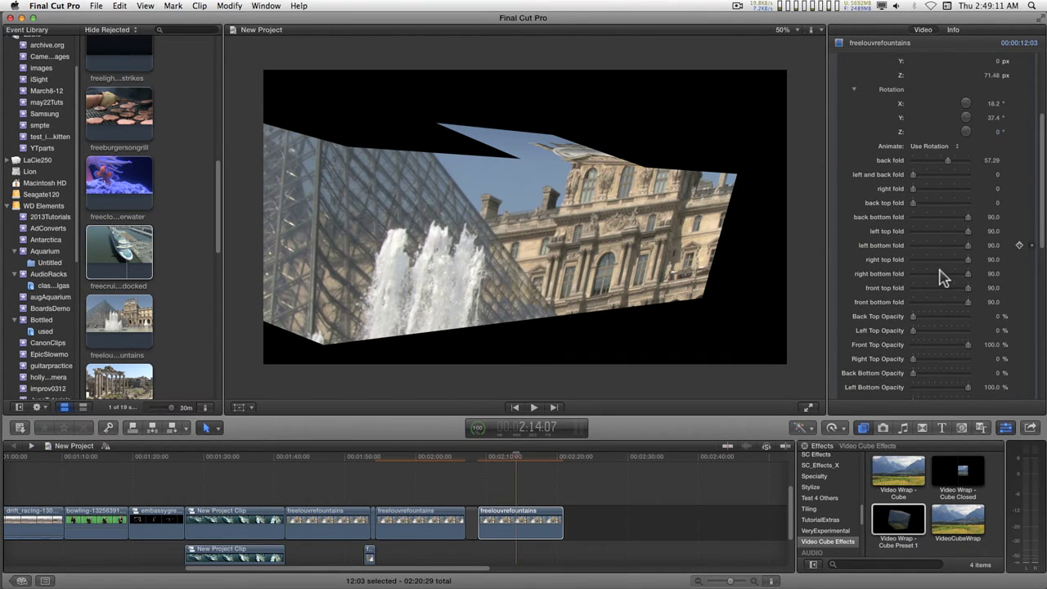
scroll(942, 278, down, 2)
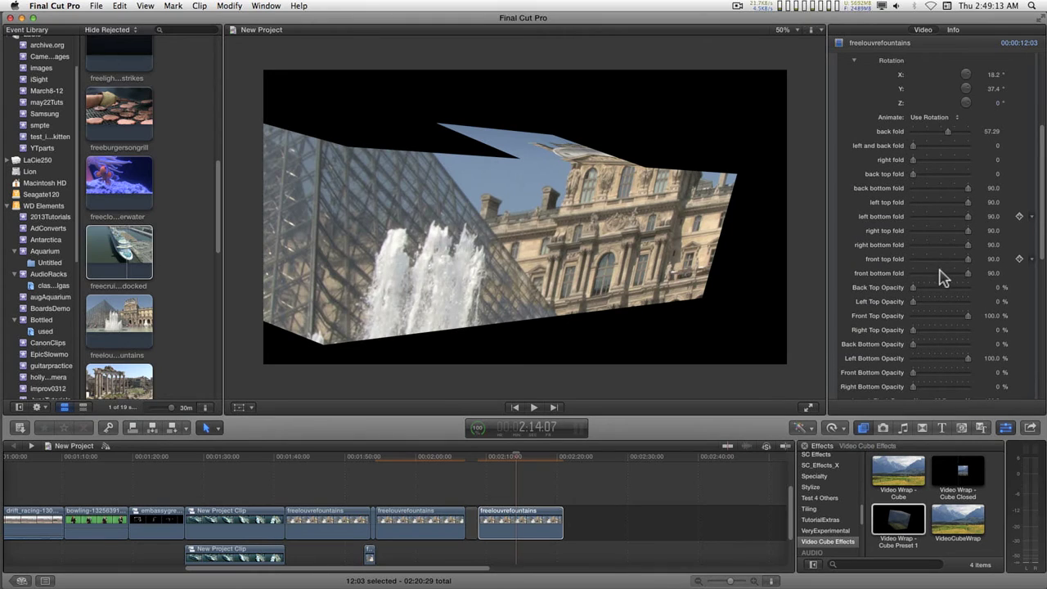
Adjust the top-face opacities, right top to 100%, and fold the back and left faces back to 90
drag(913, 287, 981, 288)
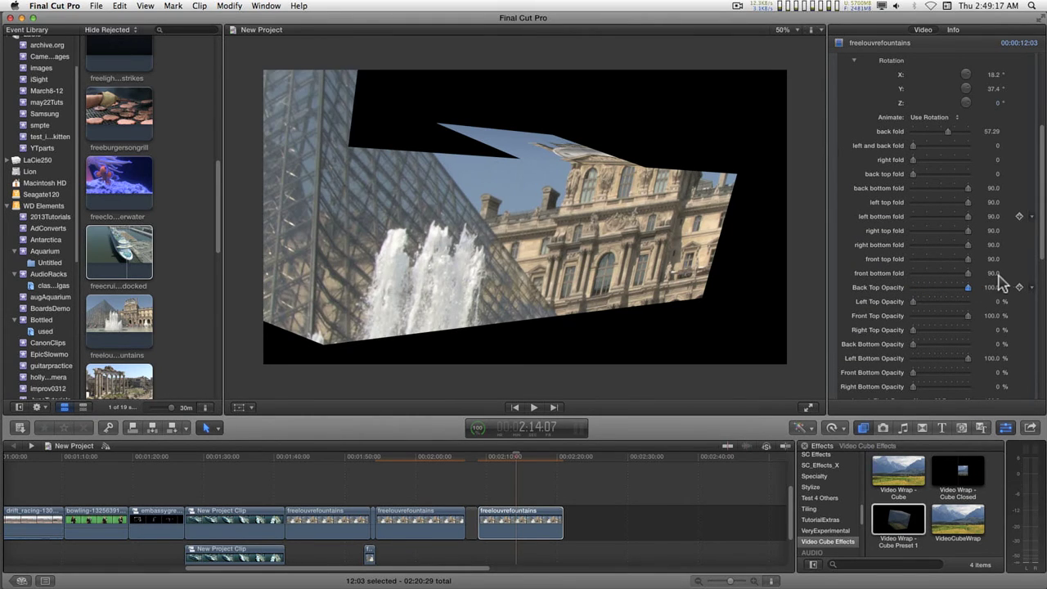
drag(914, 308, 993, 297)
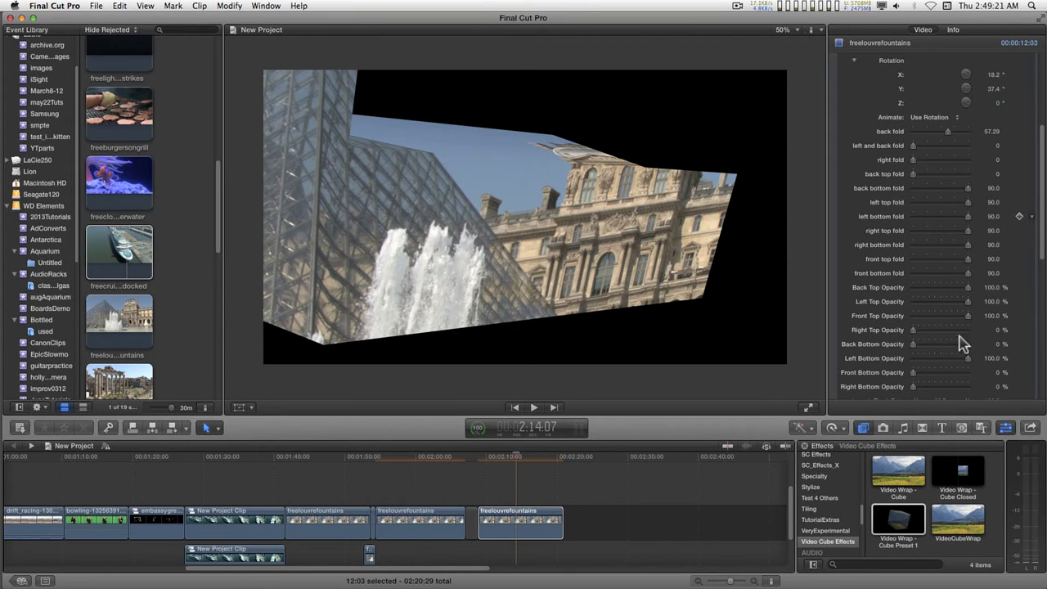
drag(914, 330, 877, 329)
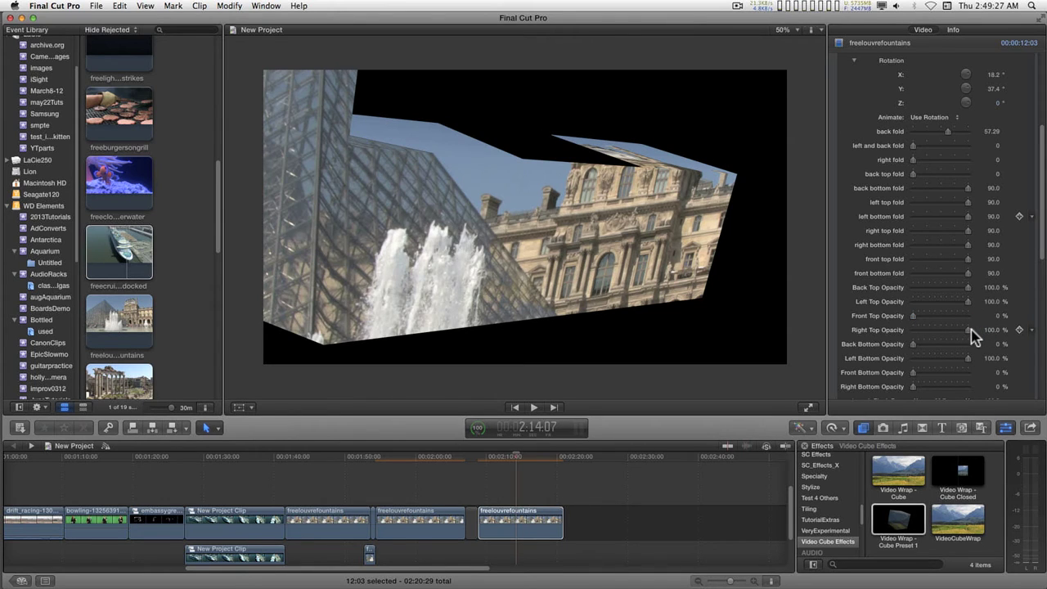
drag(968, 301, 885, 296)
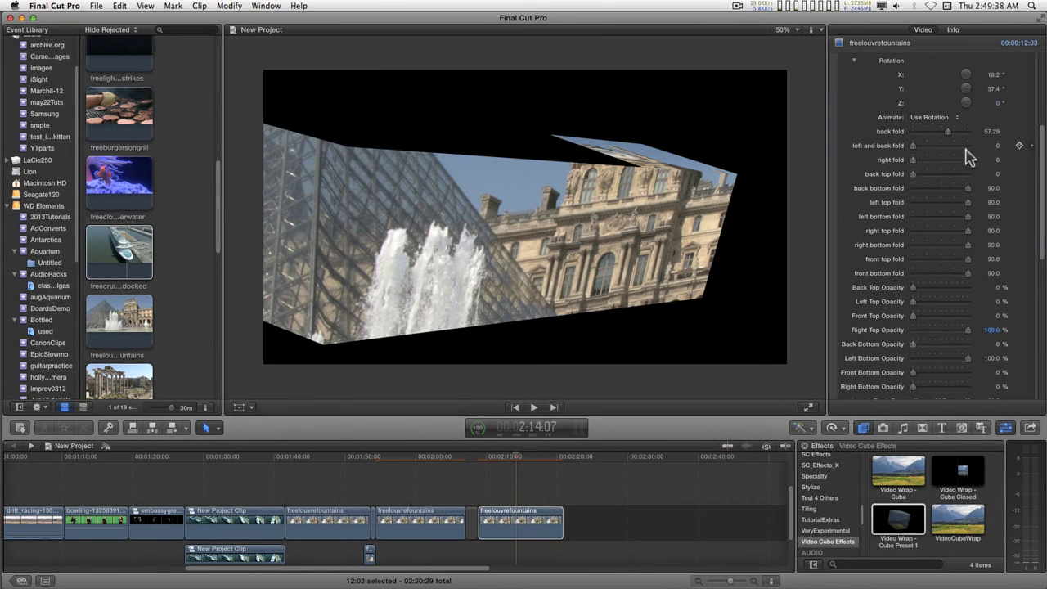
drag(947, 134, 981, 139)
drag(912, 146, 986, 164)
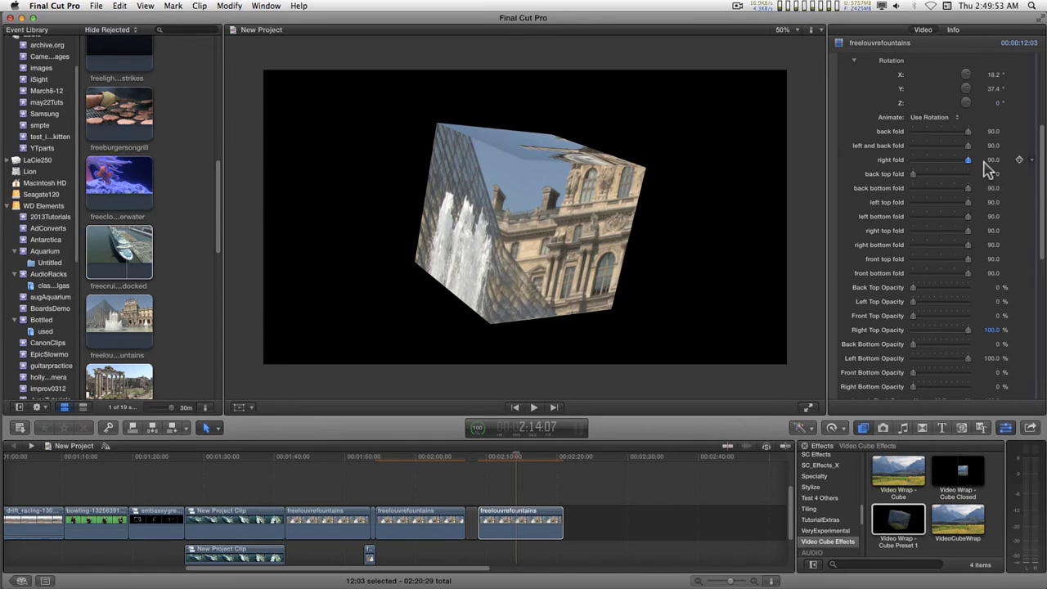
scroll(965, 254, down, 3)
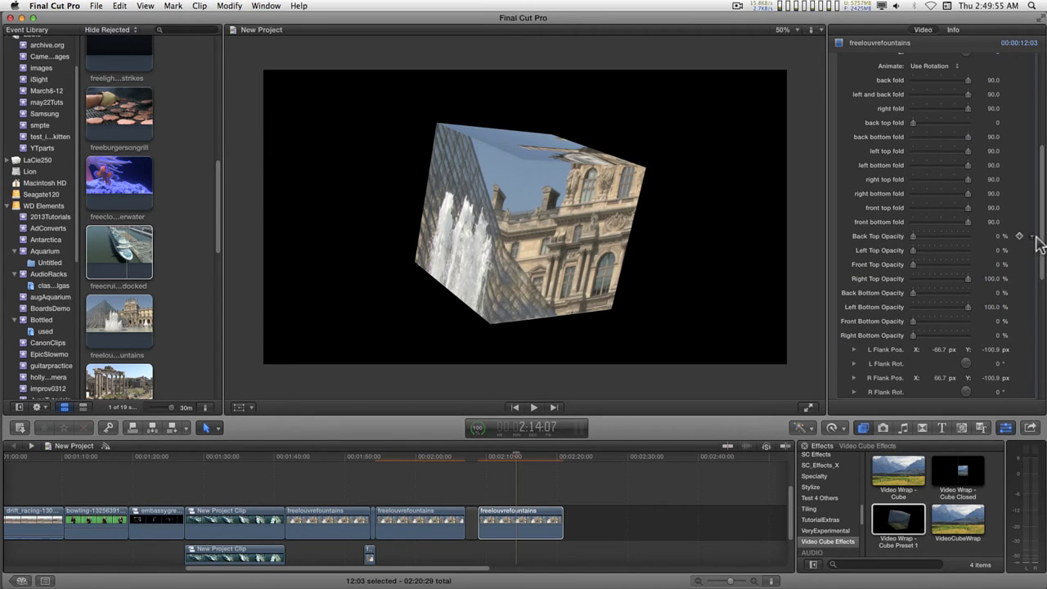
Set the left flank's Y position to 0 under L Flank Pos
scroll(1043, 243, down, 5)
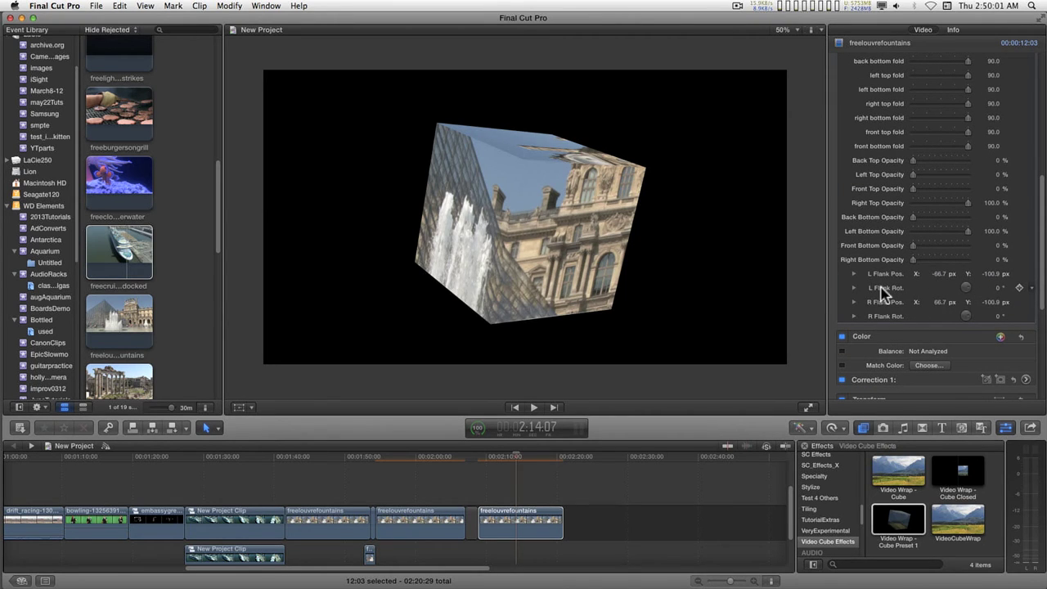
click(854, 288)
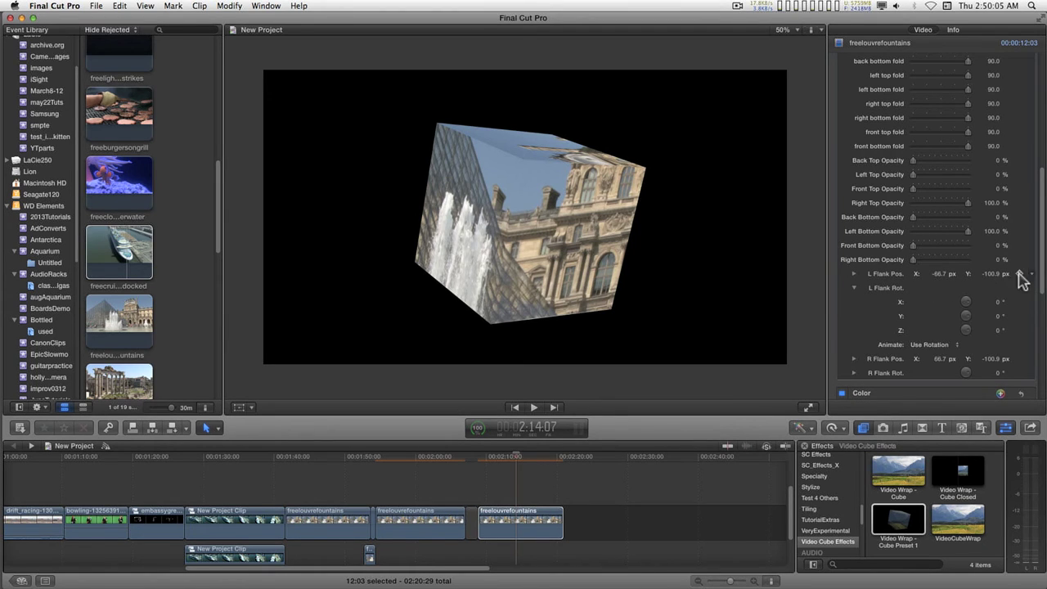
click(854, 274)
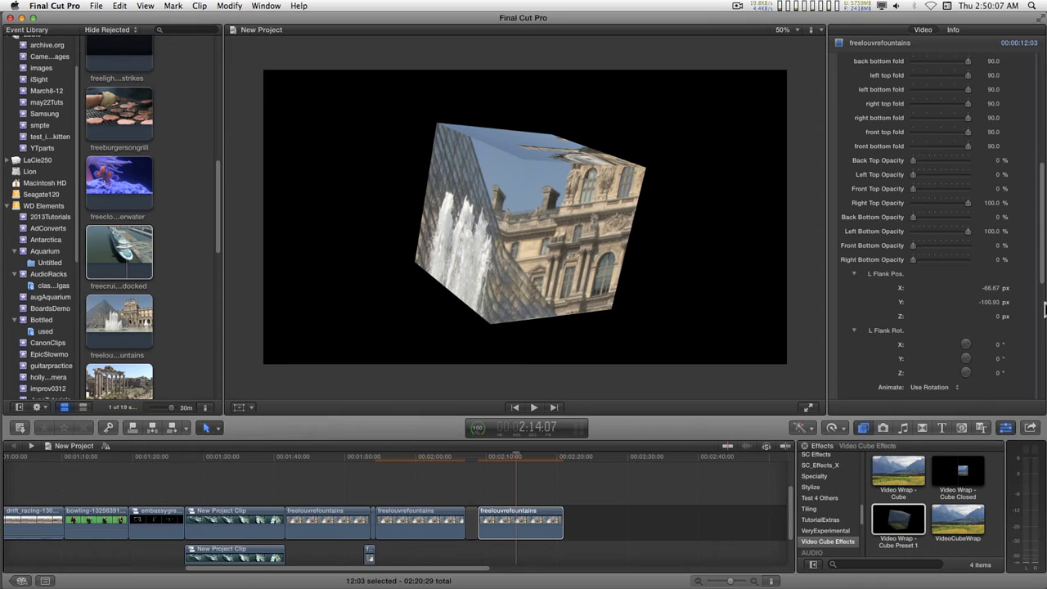
click(994, 303)
text(0)
key(Tab)
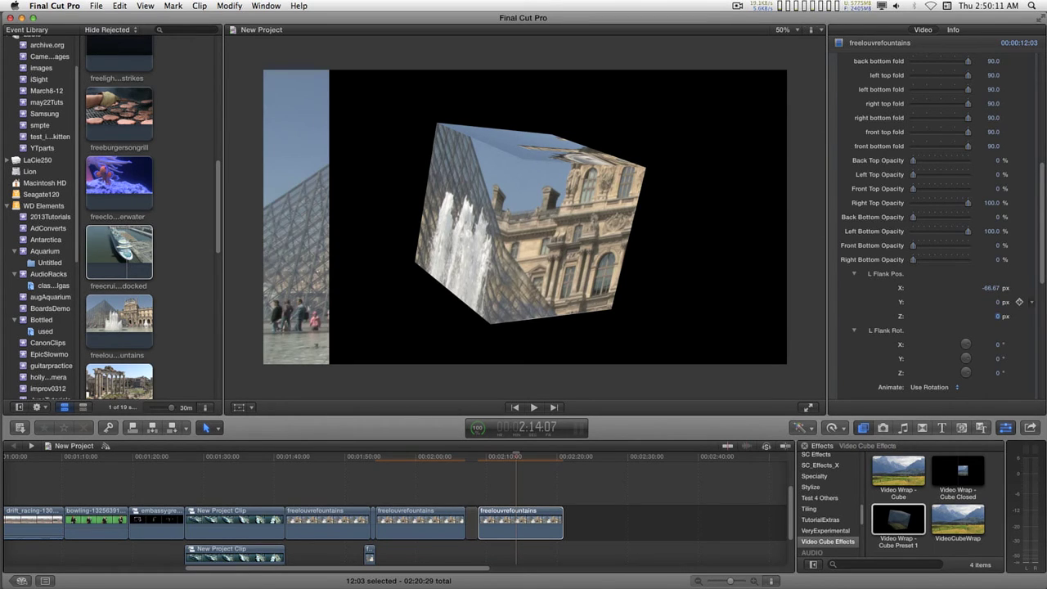
Rotate the left flank panel to 83° on its Y axis
mouse_move(998, 358)
mouse_down()
mouse_move(1029, 358)
mouse_move(993, 360)
mouse_up()
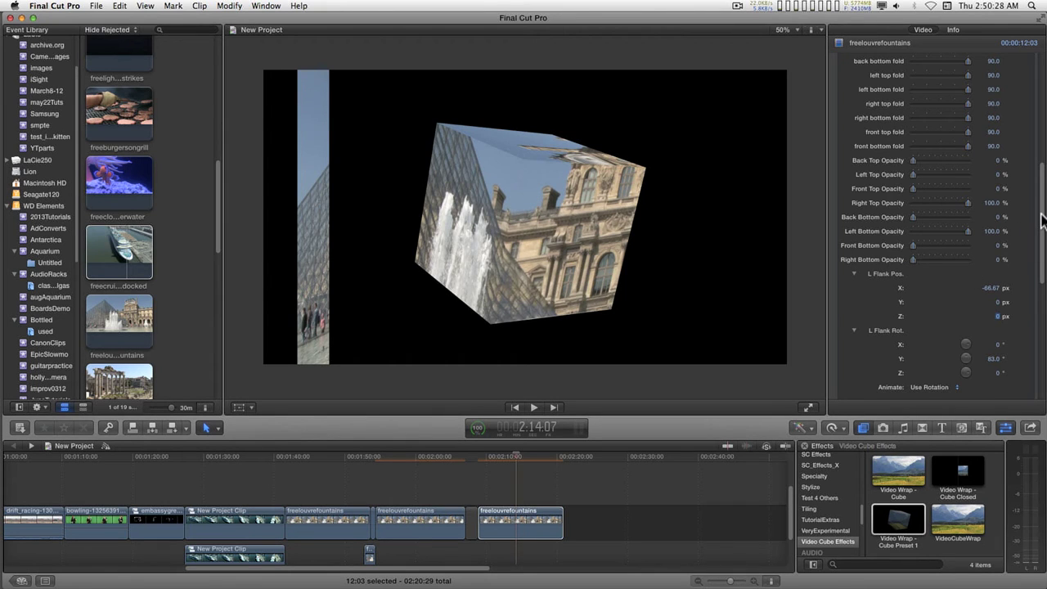
scroll(1042, 219, down, 3)
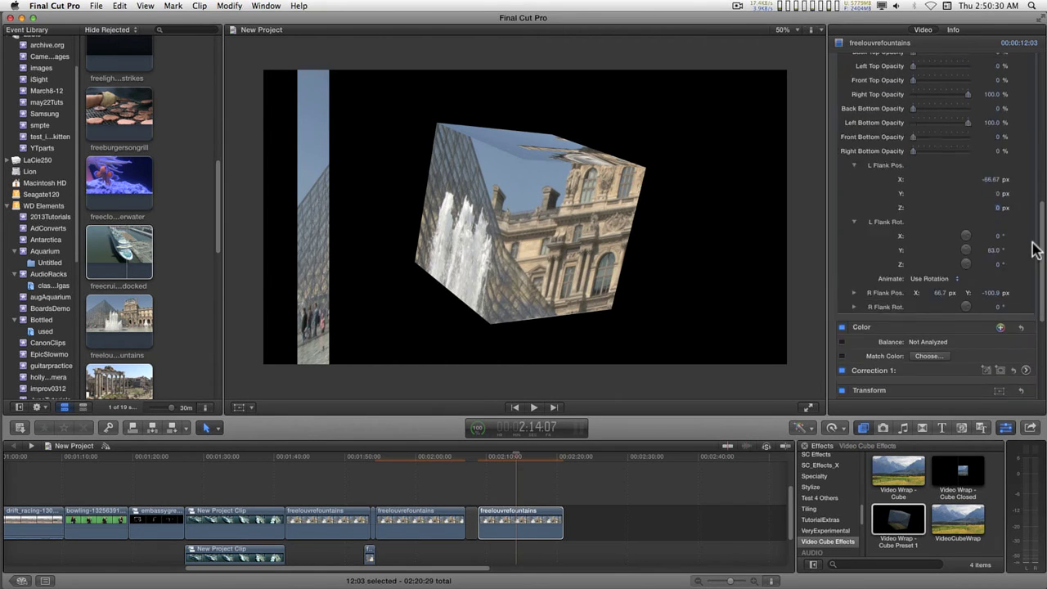
scroll(1037, 237, up, 1)
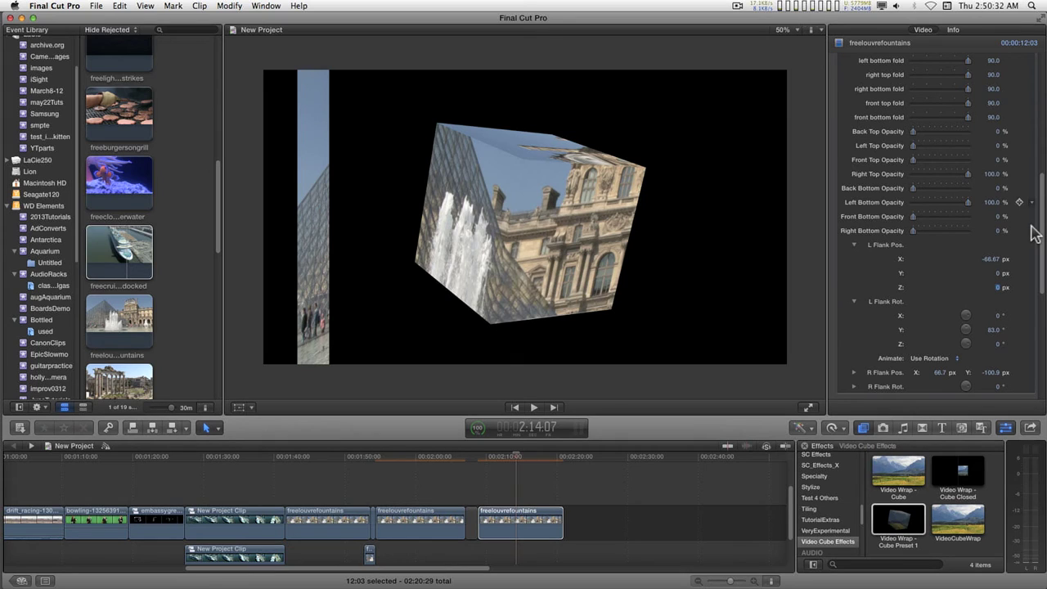
drag(1043, 266, 980, 286)
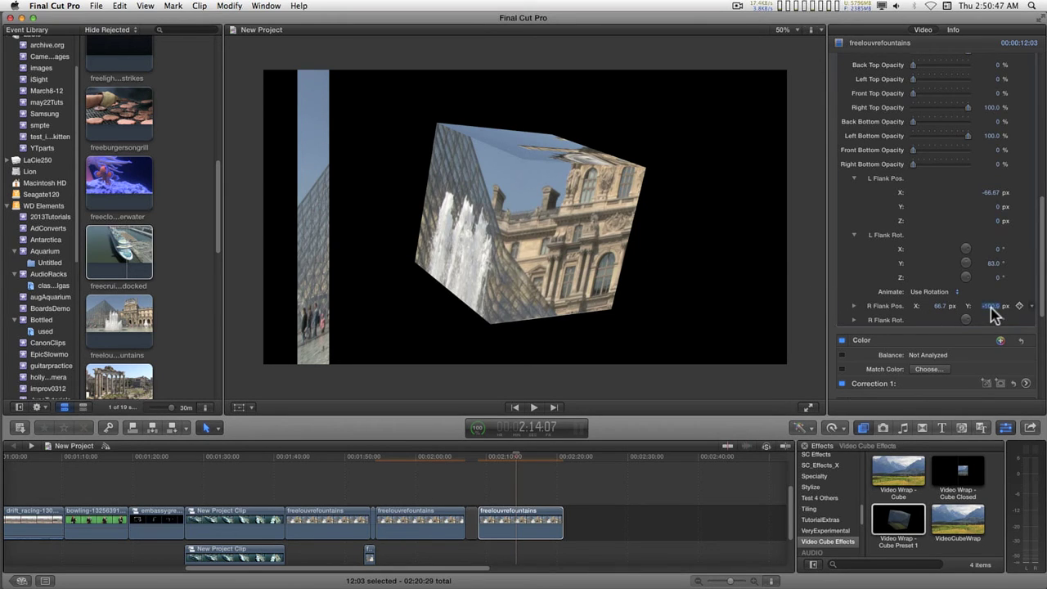
Set the right flank's Y position to 0 and turn it to -65.1° on Y
text(0)
key(Return)
click(854, 320)
scroll(1002, 295, down, 3)
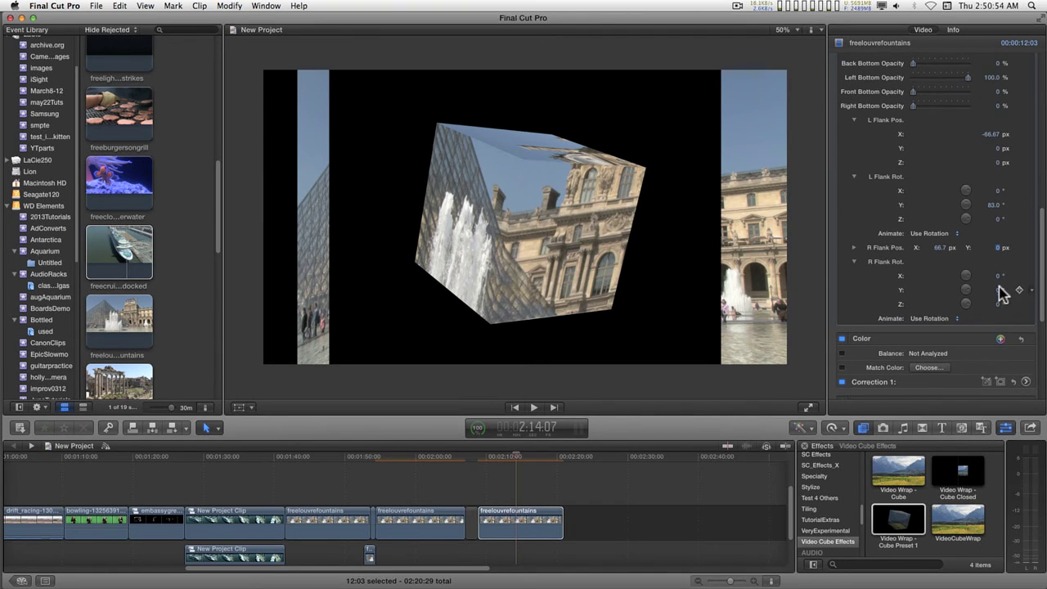
drag(1002, 296, 965, 296)
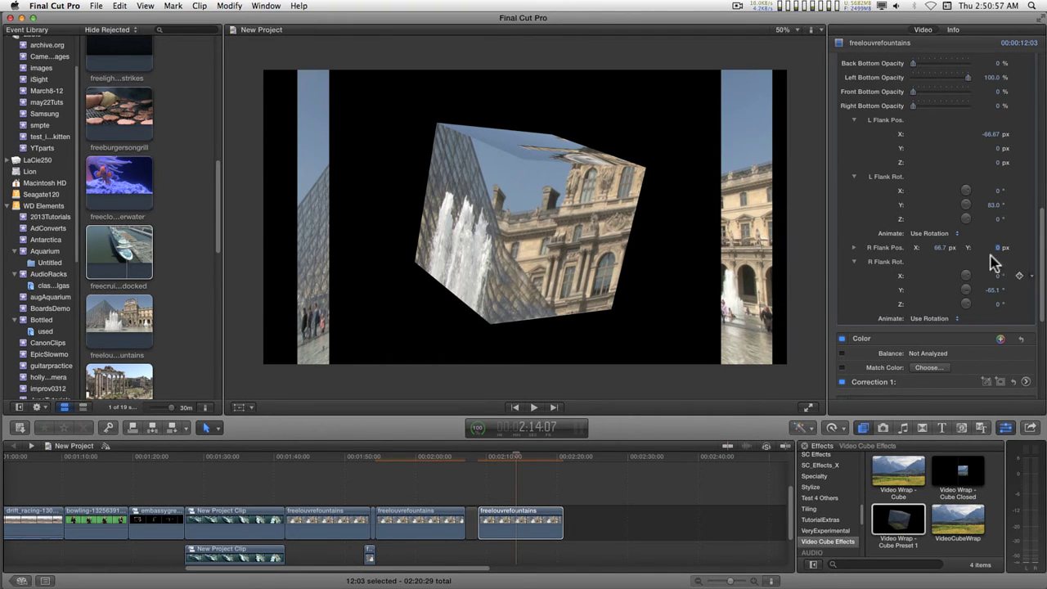
Adjust the right flank's depth, then move the playhead back to 1:56:29
click(854, 247)
drag(1012, 294, 493, 254)
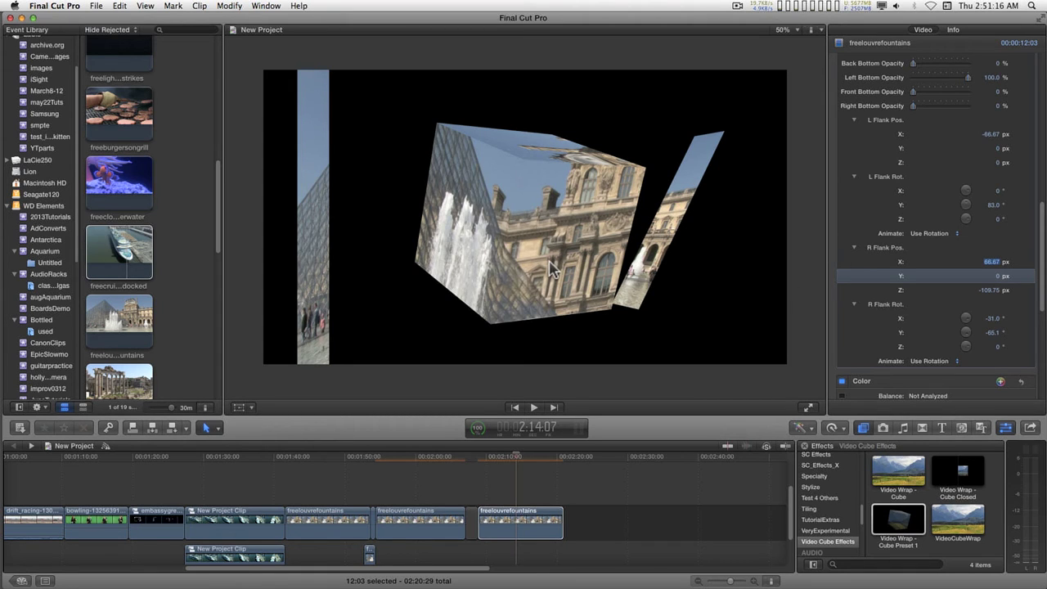
click(404, 458)
drag(424, 567, 319, 567)
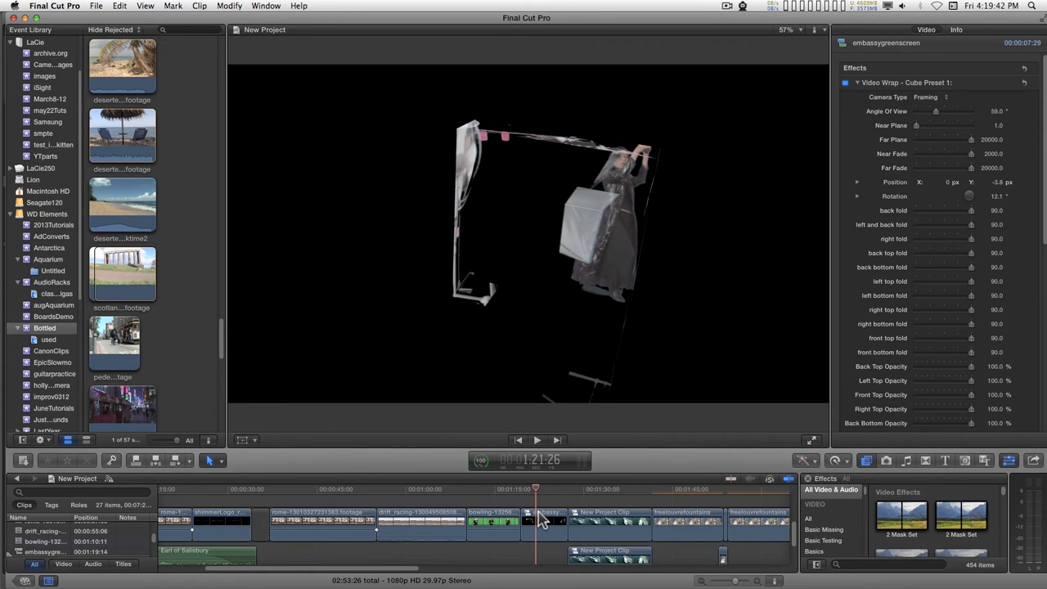
Apply Video Wrap - Cube Preset 1 from Video Cube Effects to the Embassy Shootout clip
click(540, 520)
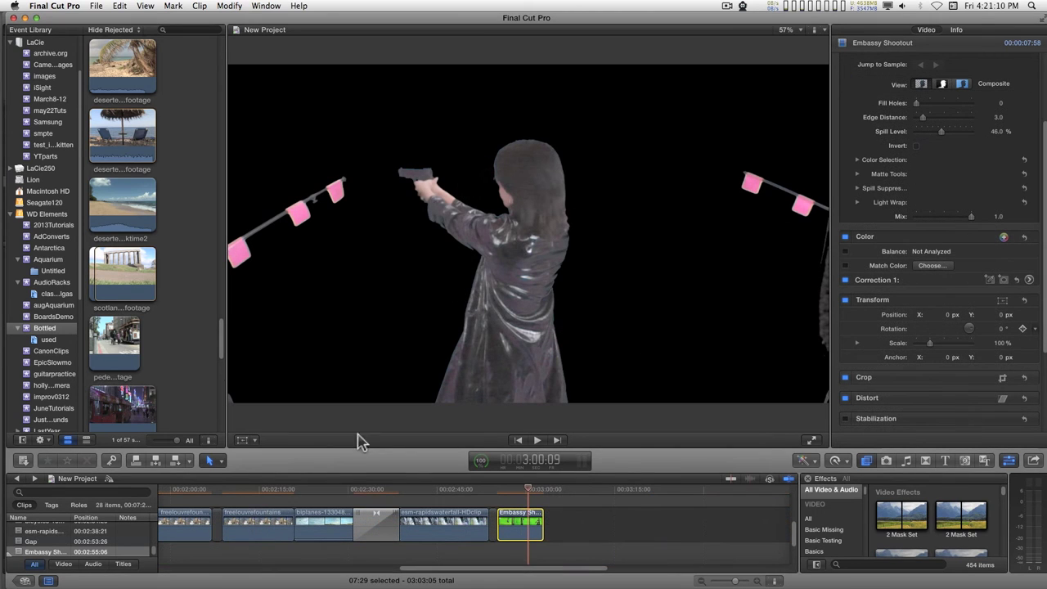
scroll(828, 528, down, 10)
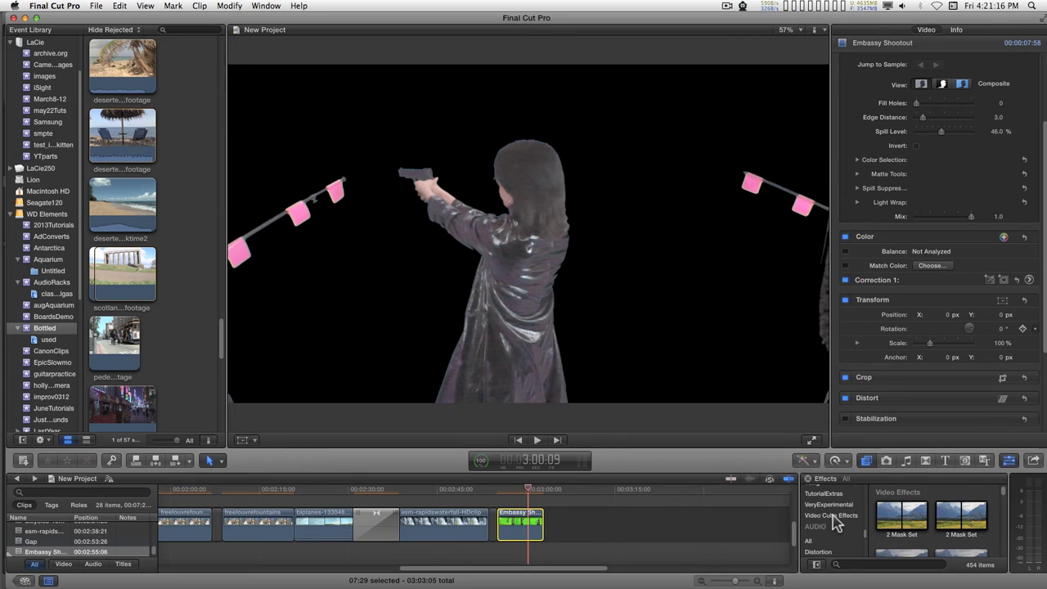
click(831, 515)
drag(901, 524, 527, 532)
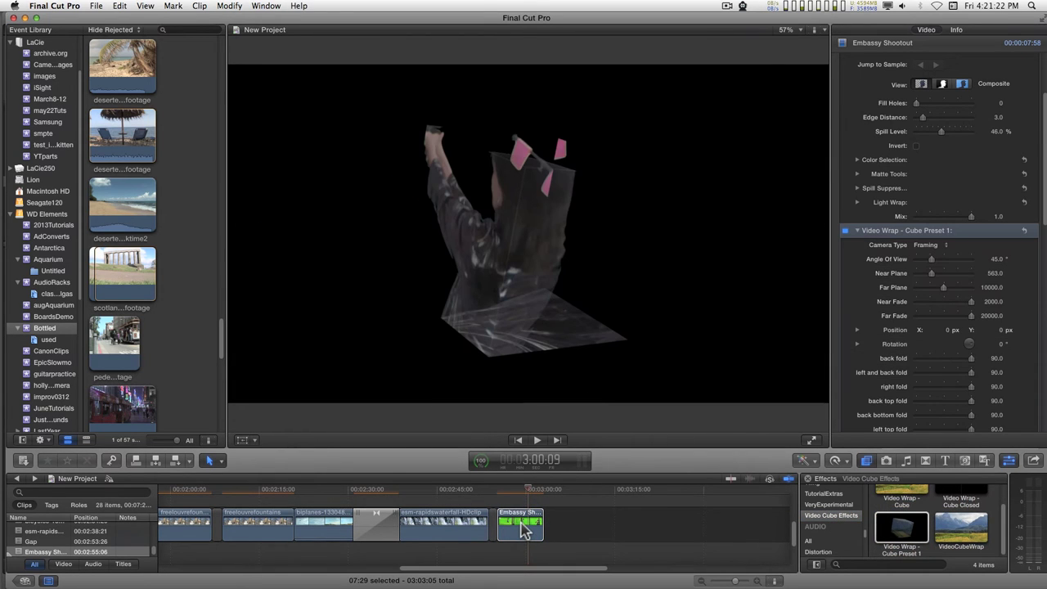
Set the Embassy clip's cube wrap Far Fade and Near Fade to 0
click(523, 527)
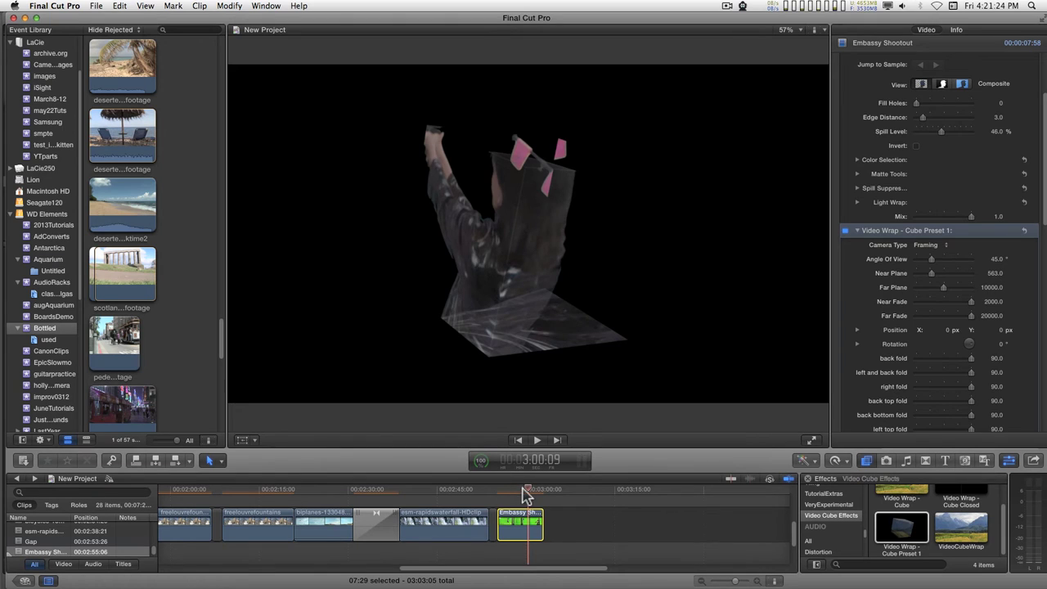
mouse_move(526, 489)
mouse_down()
mouse_move(505, 489)
mouse_move(517, 489)
mouse_up()
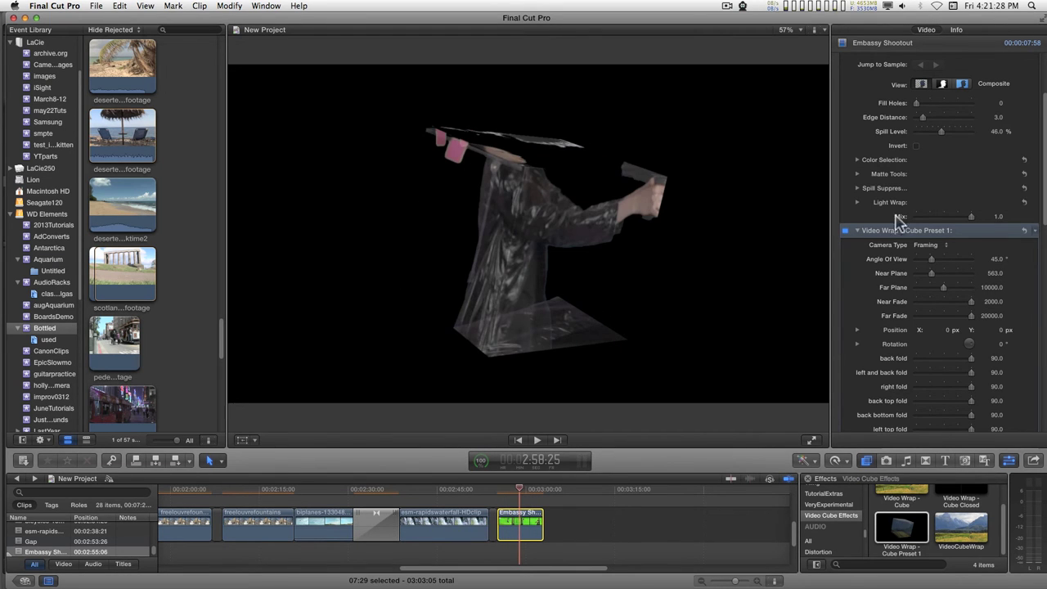
click(970, 316)
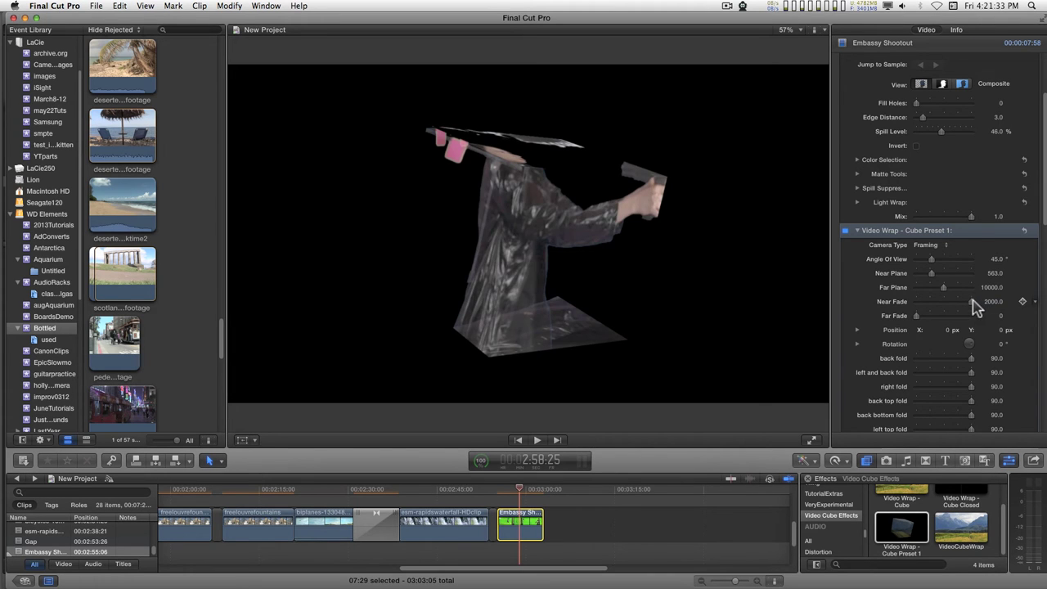
drag(972, 301, 865, 303)
mouse_move(520, 489)
mouse_down()
mouse_move(530, 488)
mouse_move(511, 490)
mouse_up()
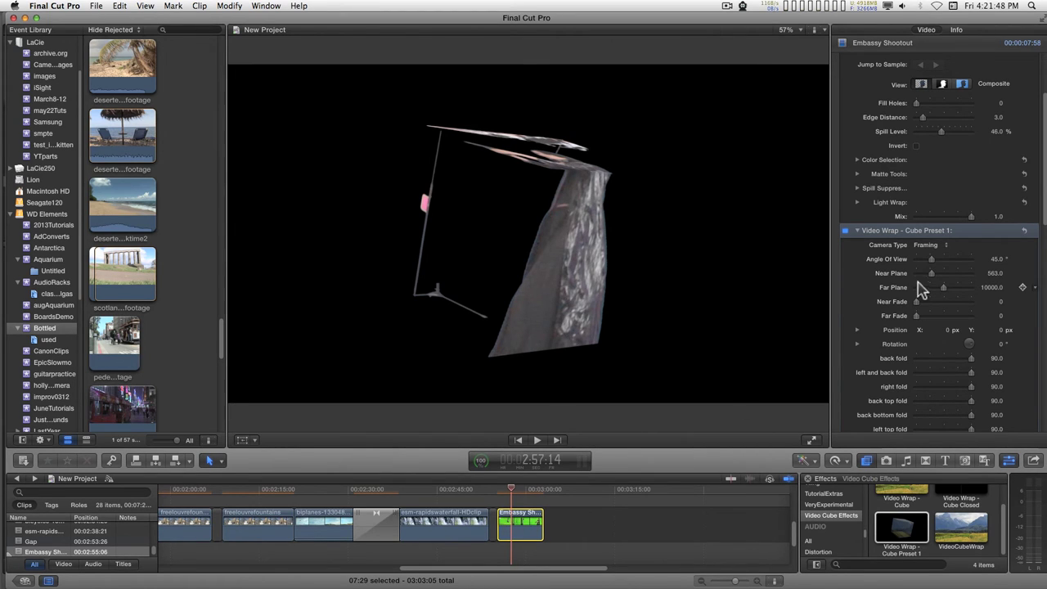
Try 43% Transform Scale, undo it back to 100%, and select the Video Wrap effect
scroll(949, 276, down, 2)
scroll(949, 277, down, 20)
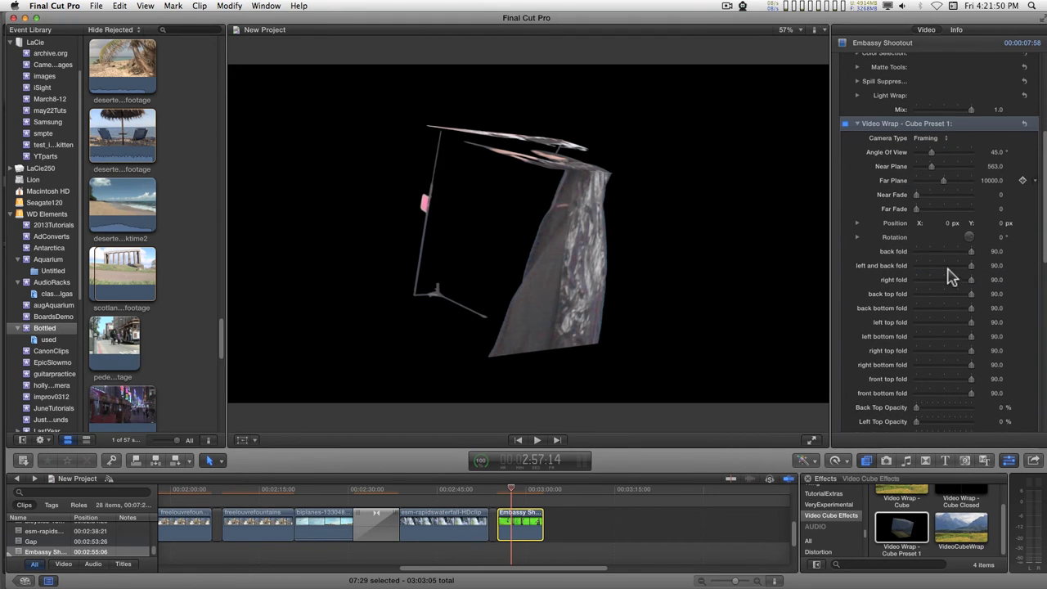
scroll(949, 277, down, 12)
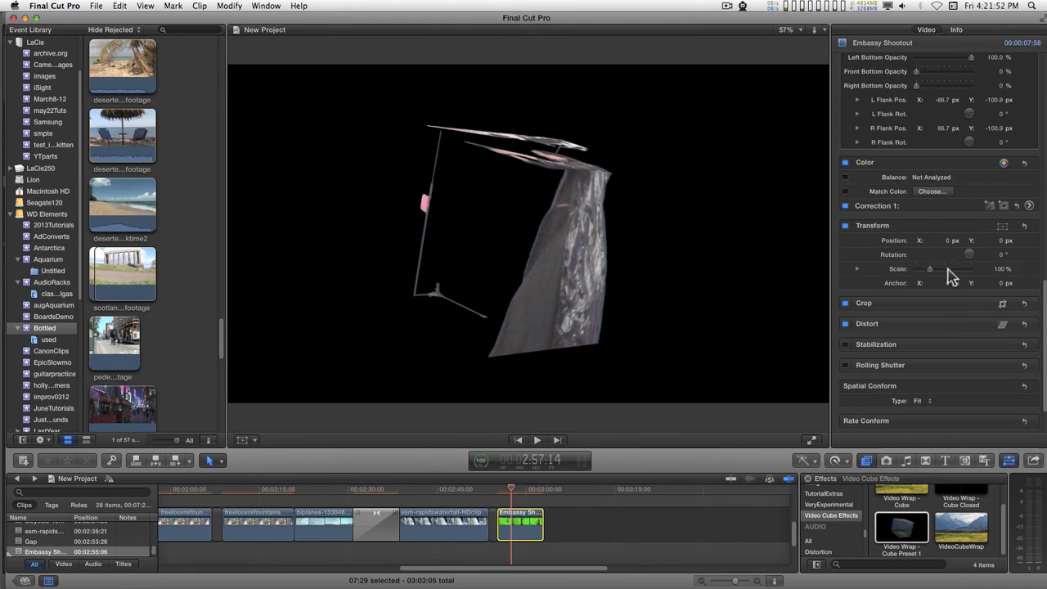
mouse_move(930, 228)
mouse_down()
mouse_move(917, 233)
mouse_move(944, 235)
mouse_move(930, 231)
mouse_up()
key(super+z)
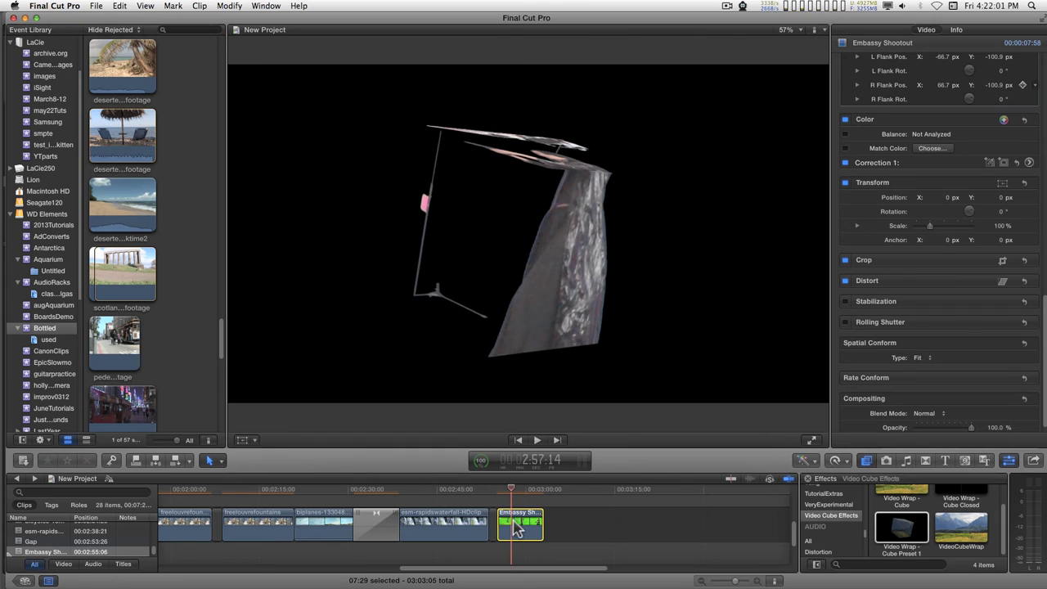
scroll(912, 197, up, 3)
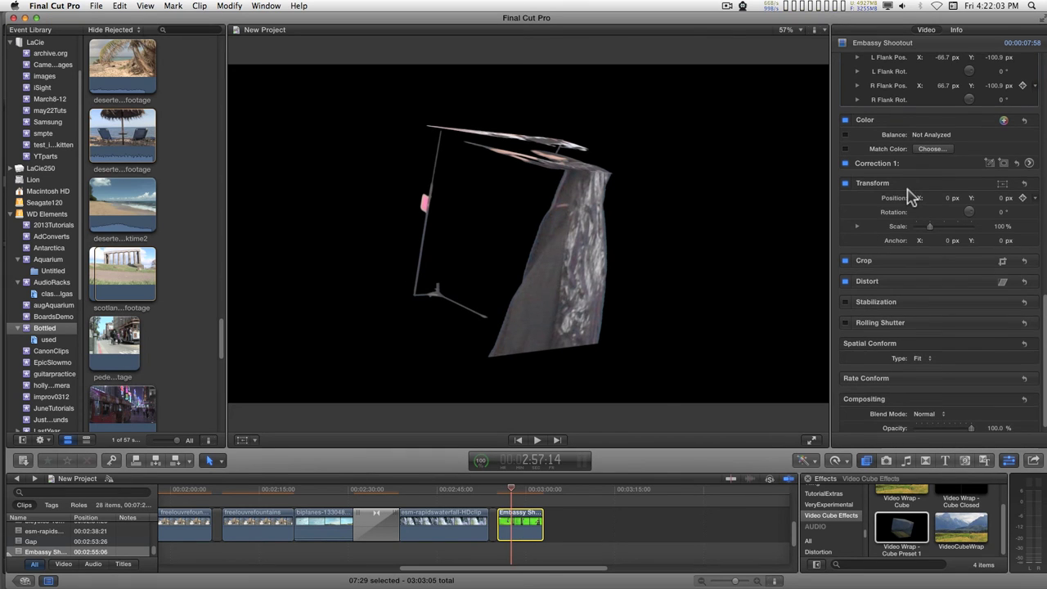
scroll(910, 193, up, 10)
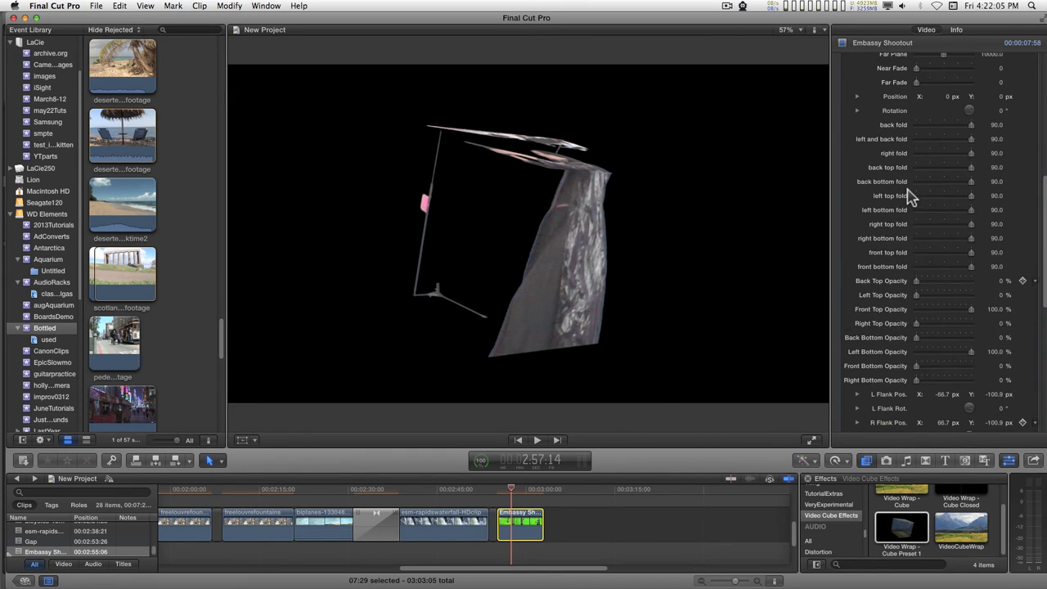
scroll(908, 201, down, 5)
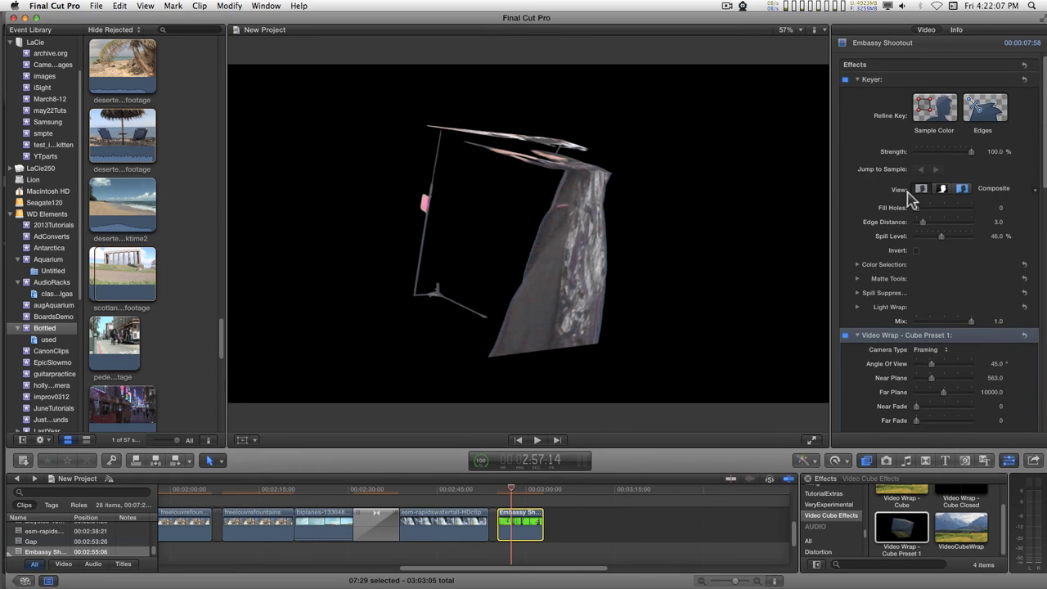
click(874, 278)
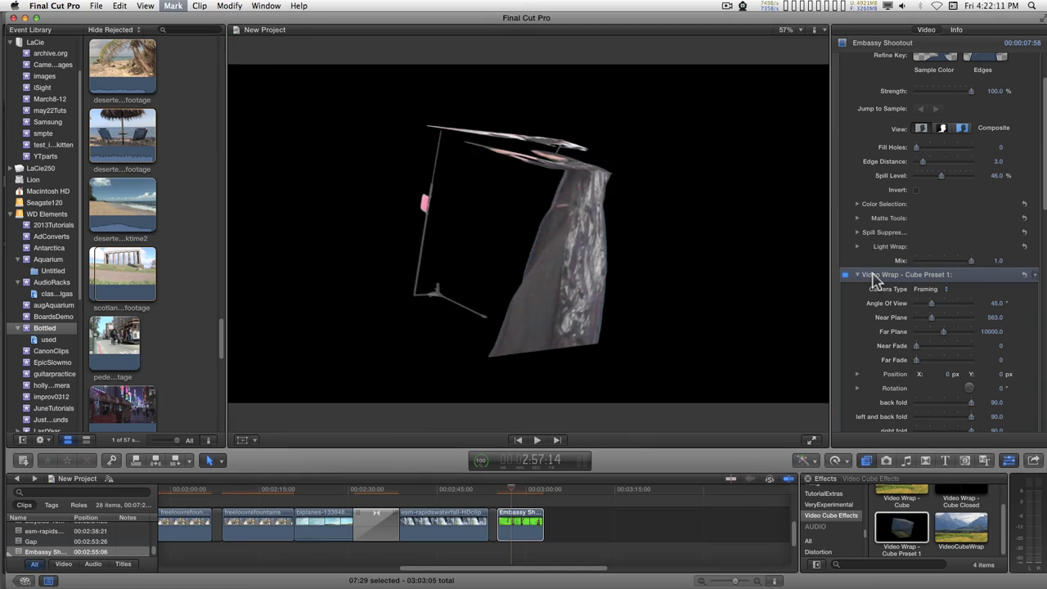
Delete Video Wrap, then nest the Embassy clip as compound 'vc temp' in Just Compounds
key(Delete)
click(516, 528)
right_click(514, 527)
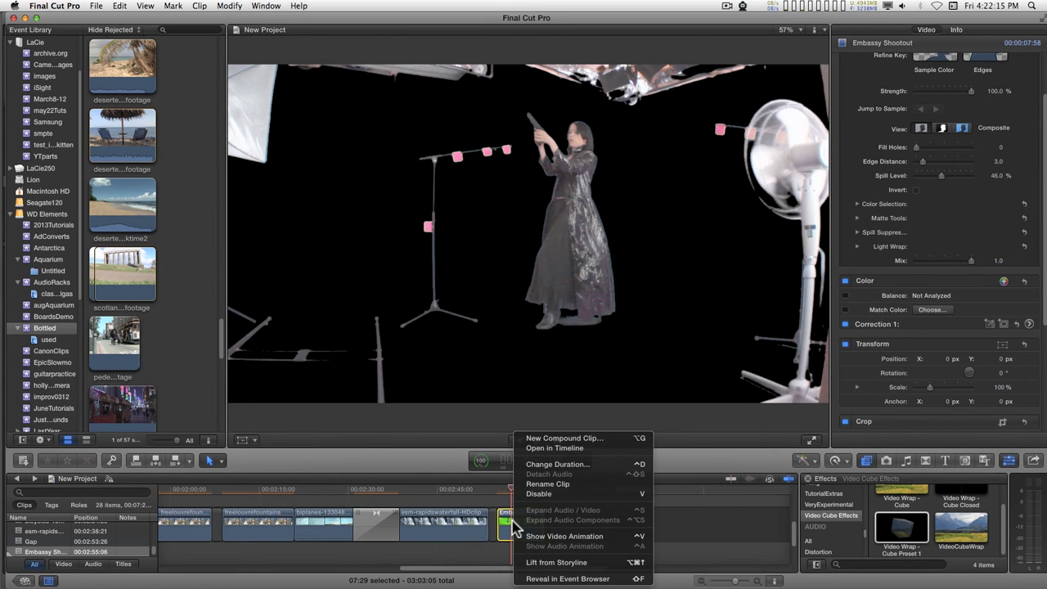
click(568, 438)
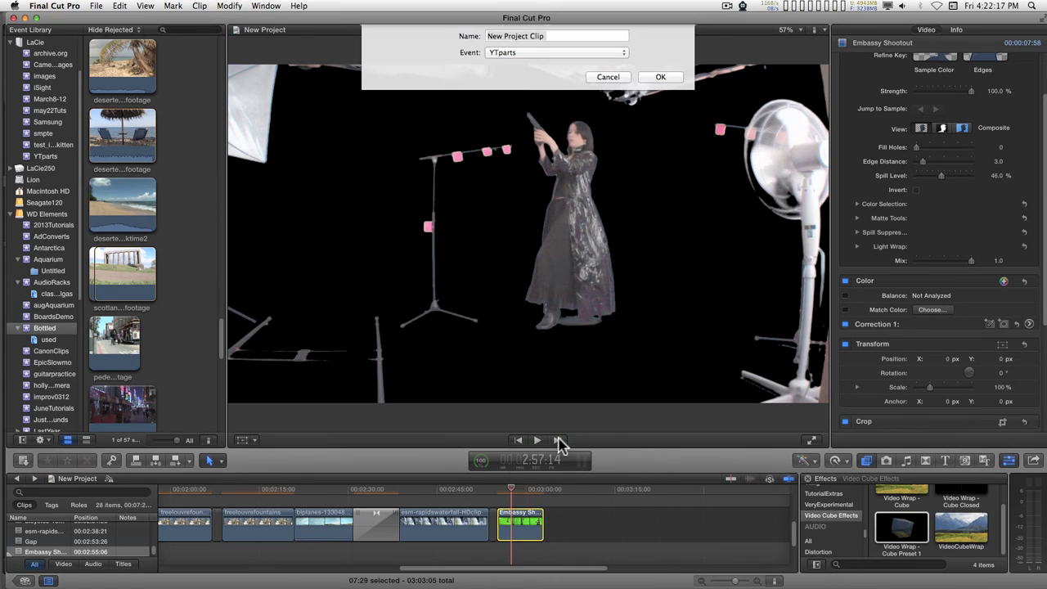
click(537, 54)
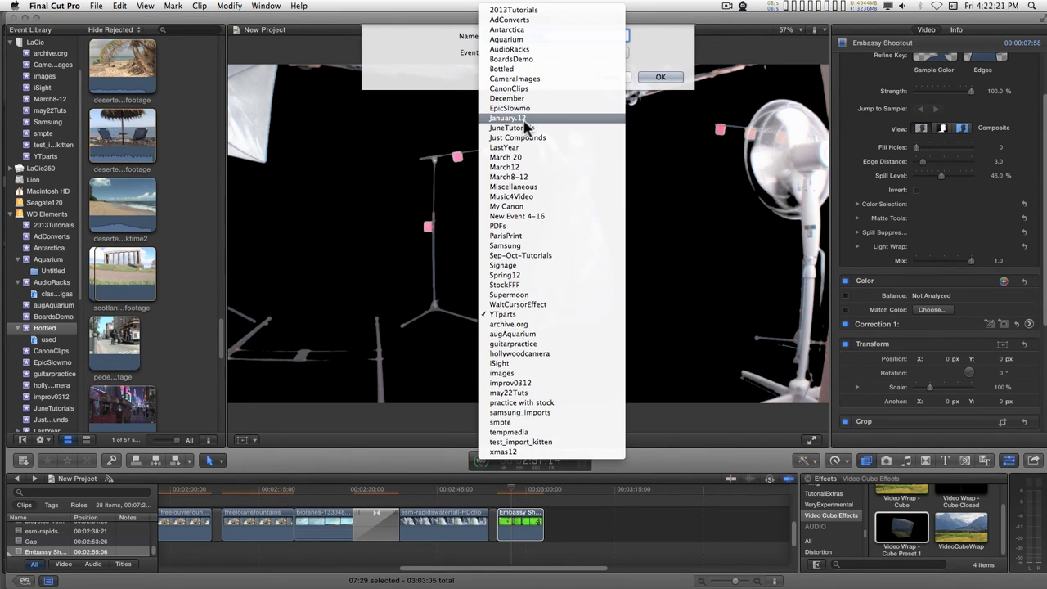
click(524, 141)
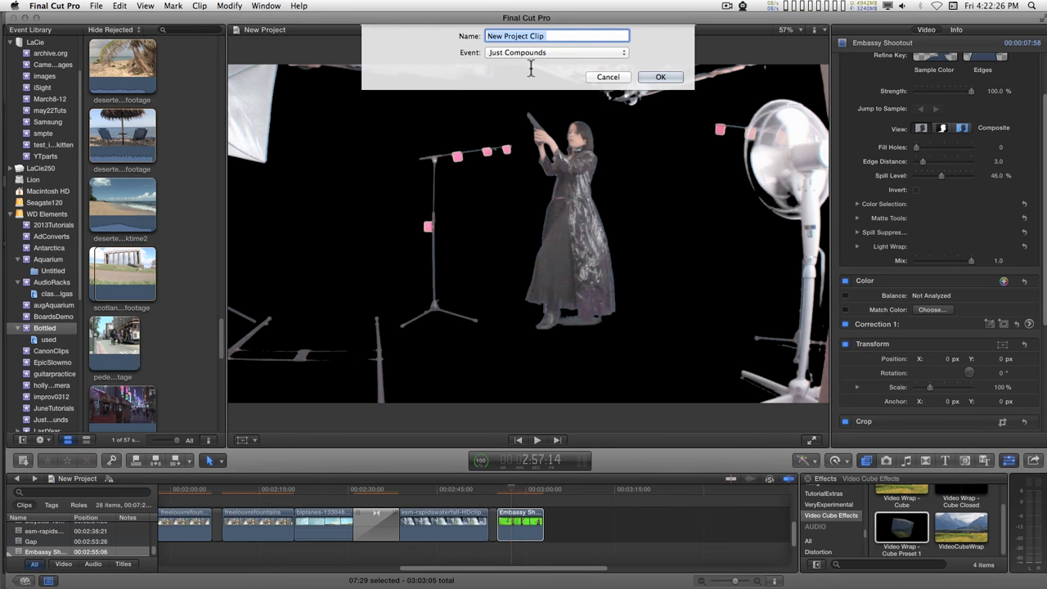
text(vc)
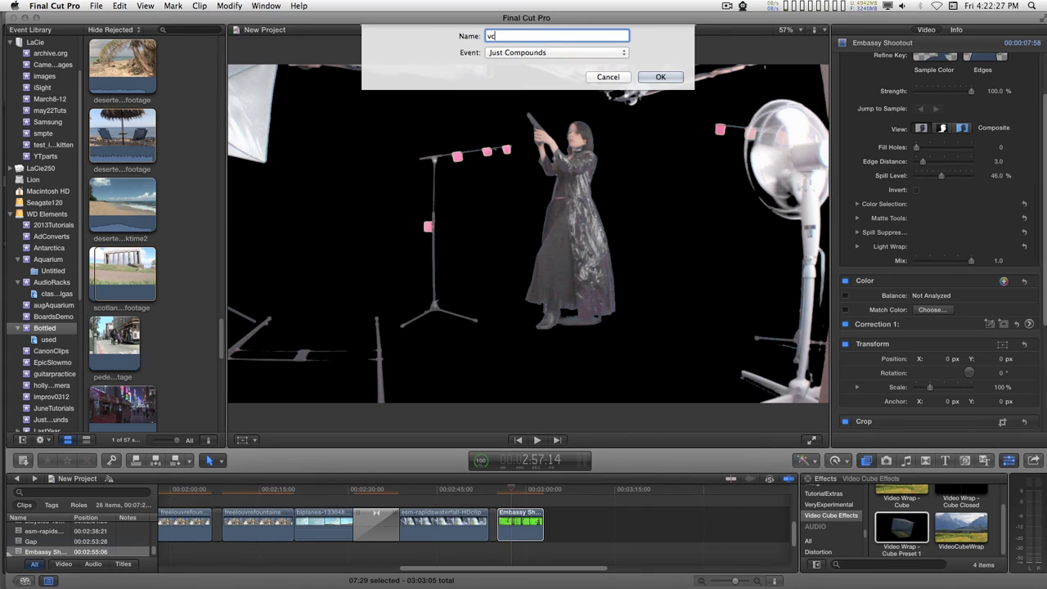
text( temp)
key(Return)
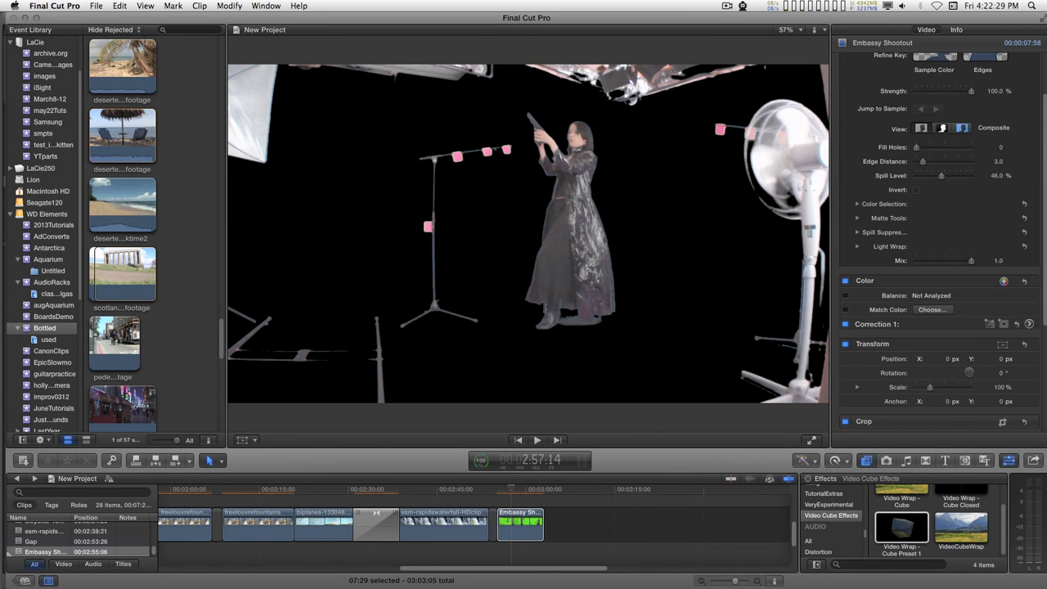
key(super+4)
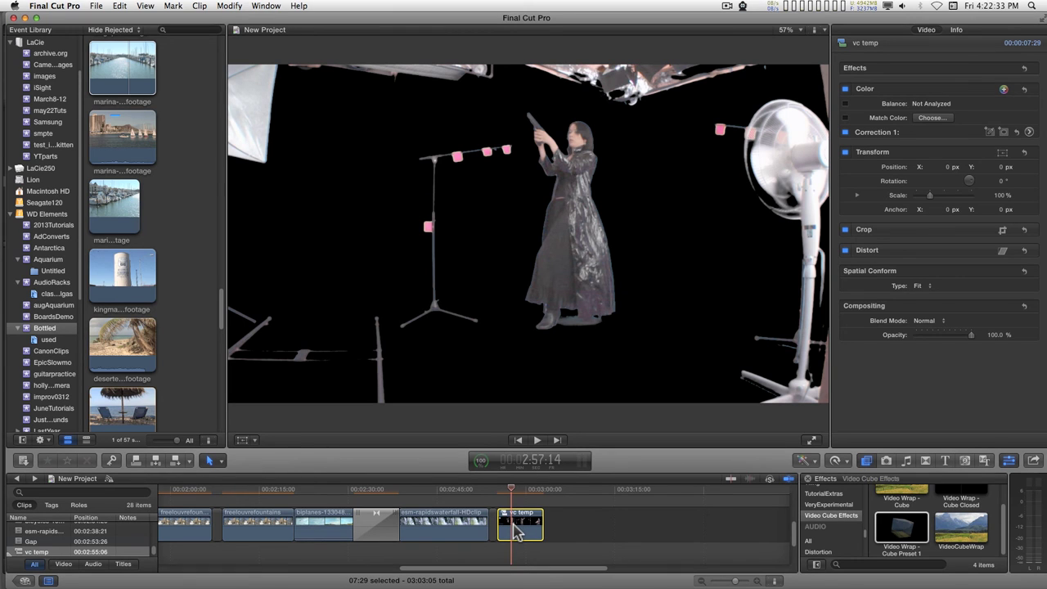
Inside vc temp, scale the Embassy Shootout footage to 49%, then return to New Project
double_click(519, 527)
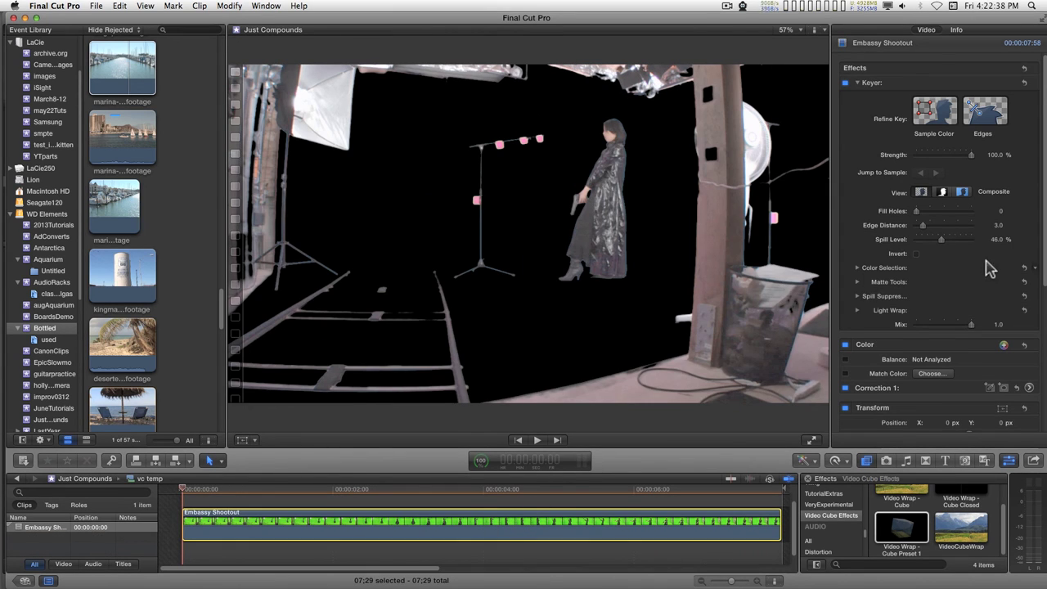
scroll(935, 392, down, 5)
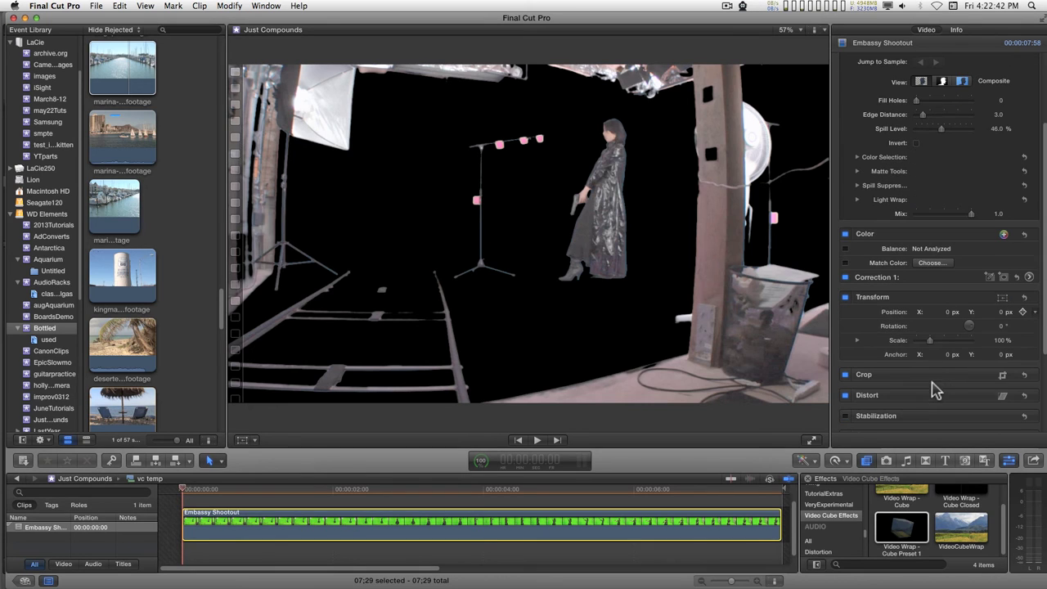
scroll(935, 391, down, 1)
drag(930, 332, 922, 332)
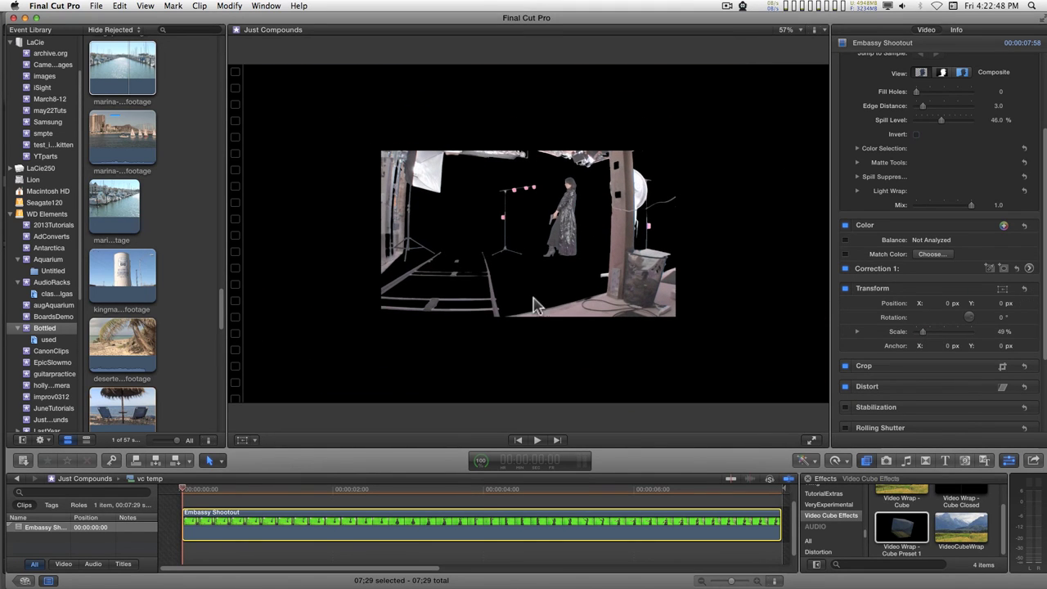
click(18, 479)
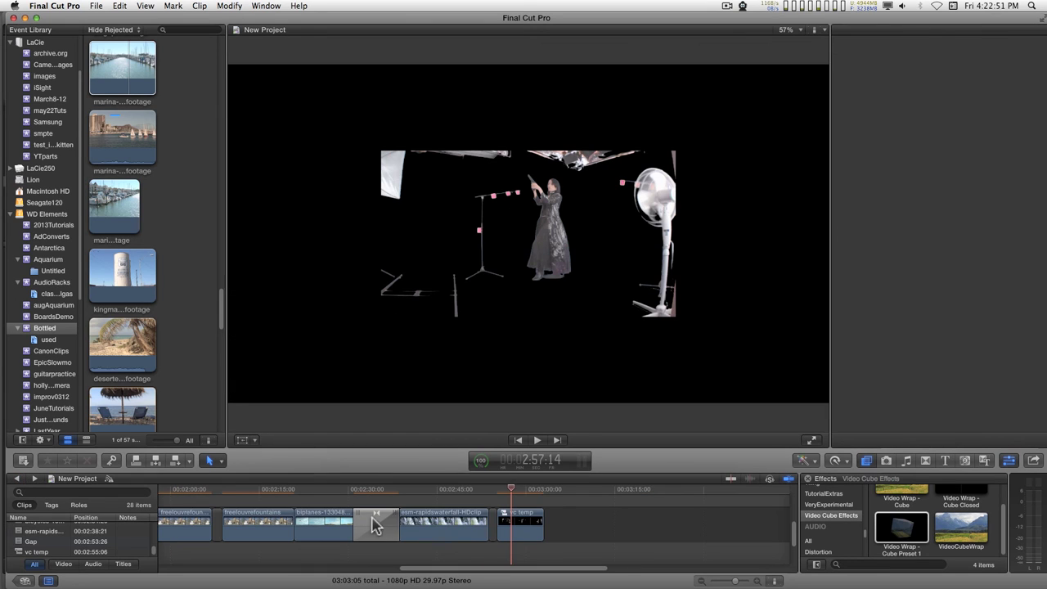
Apply Video Wrap - Cube Preset 1 to vc temp and play back the cube-wrapped clip
click(520, 524)
drag(901, 528, 518, 521)
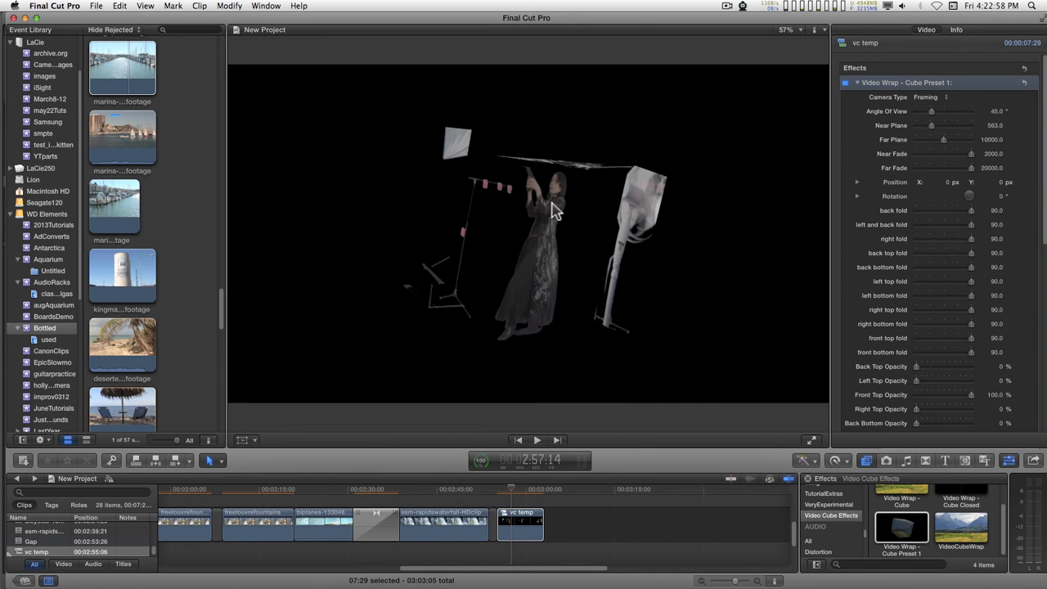
click(521, 547)
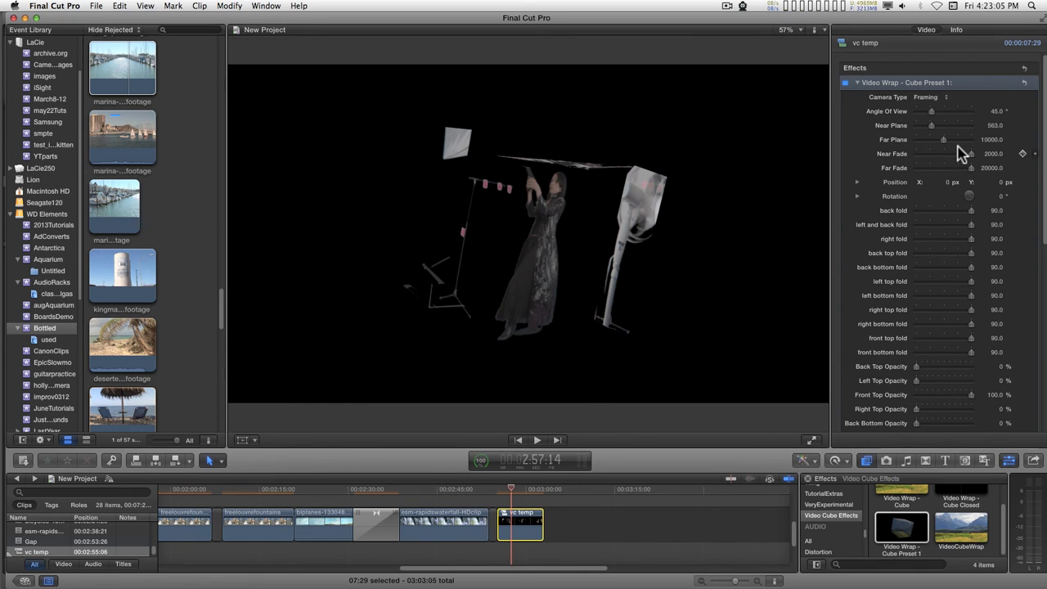
key(space)
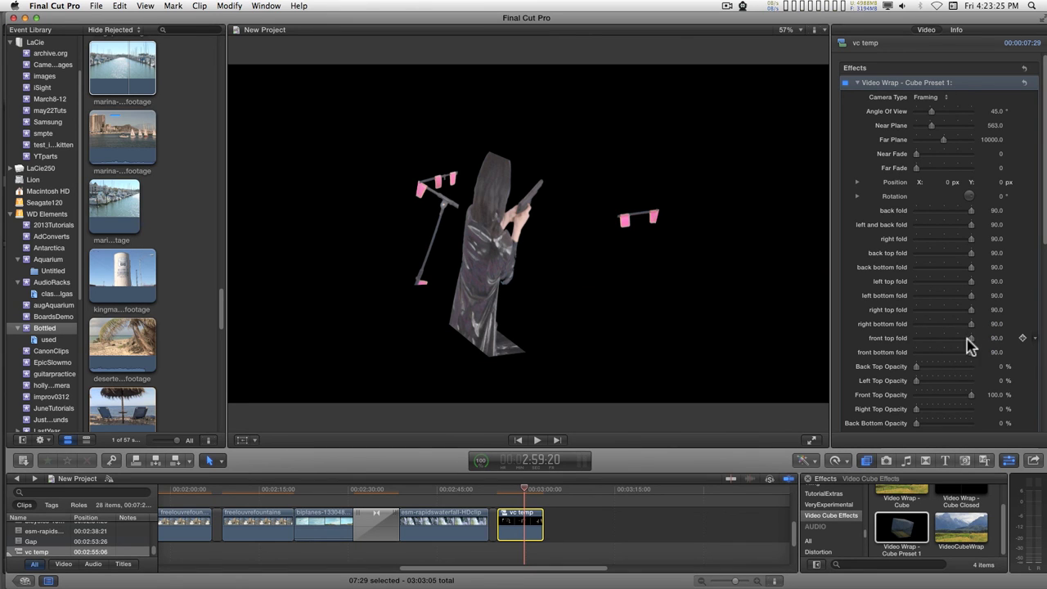
click(507, 491)
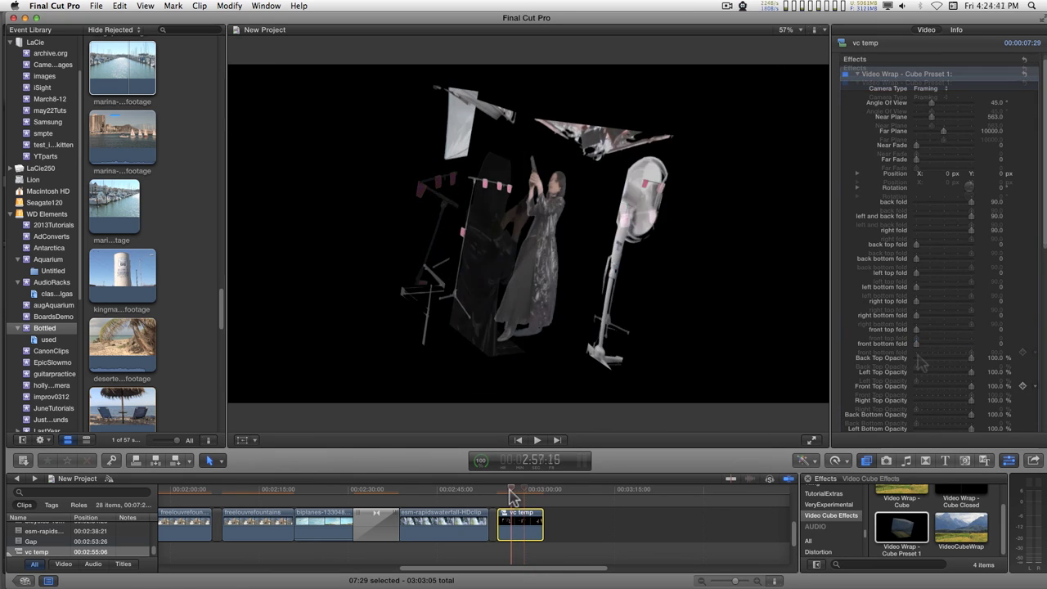
drag(507, 490, 513, 492)
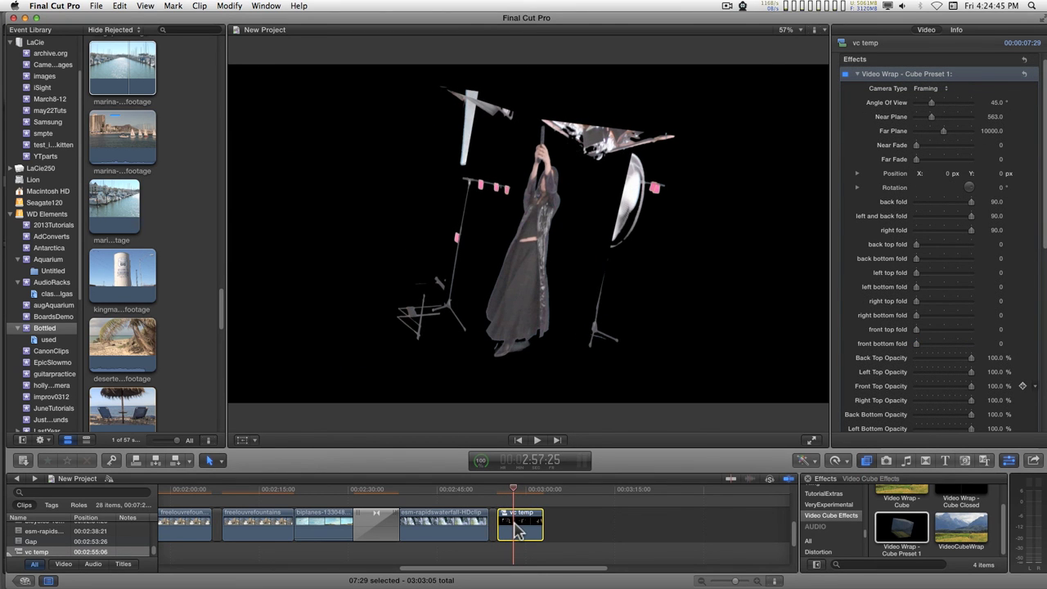